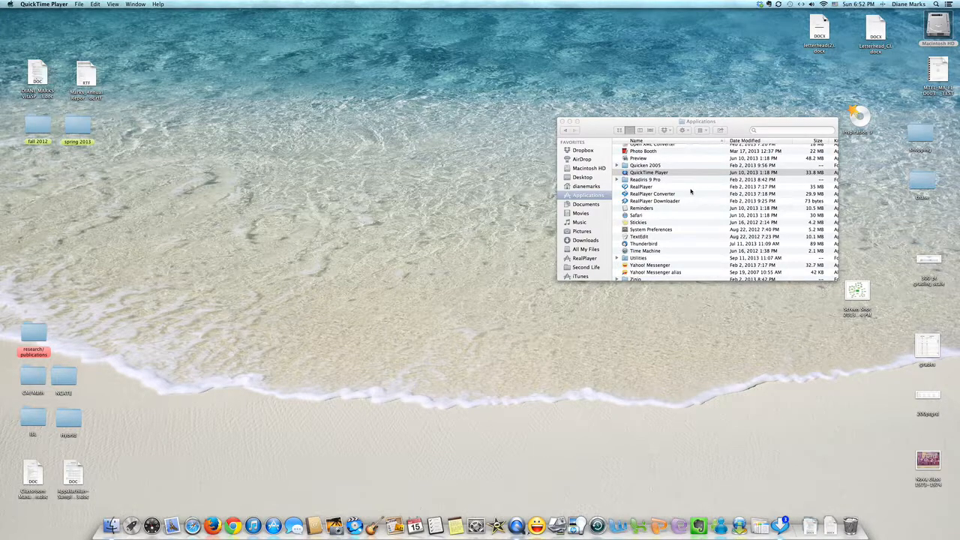
Step: Launch Inspiration 9 from the Applications folder and continue with the trial edition
scroll(691, 191, up, 10)
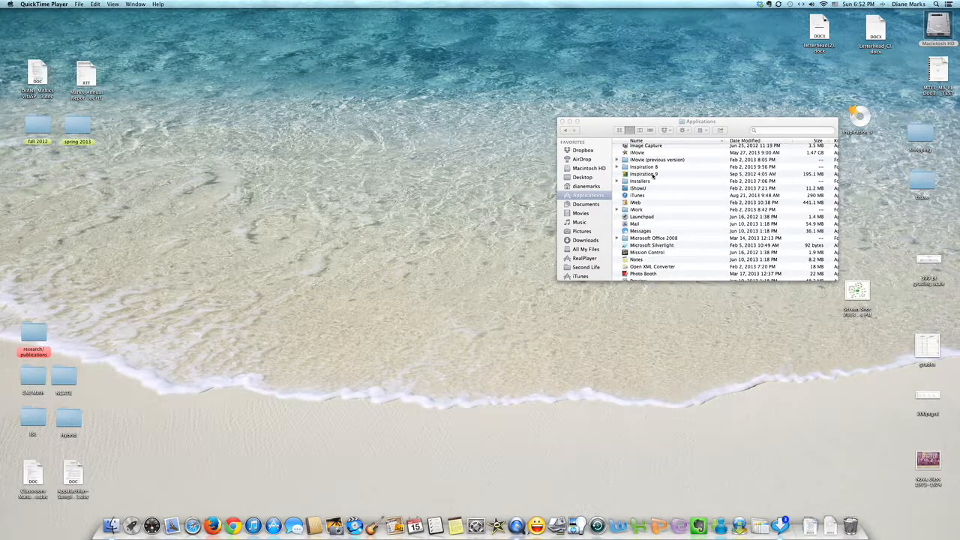
click(654, 174)
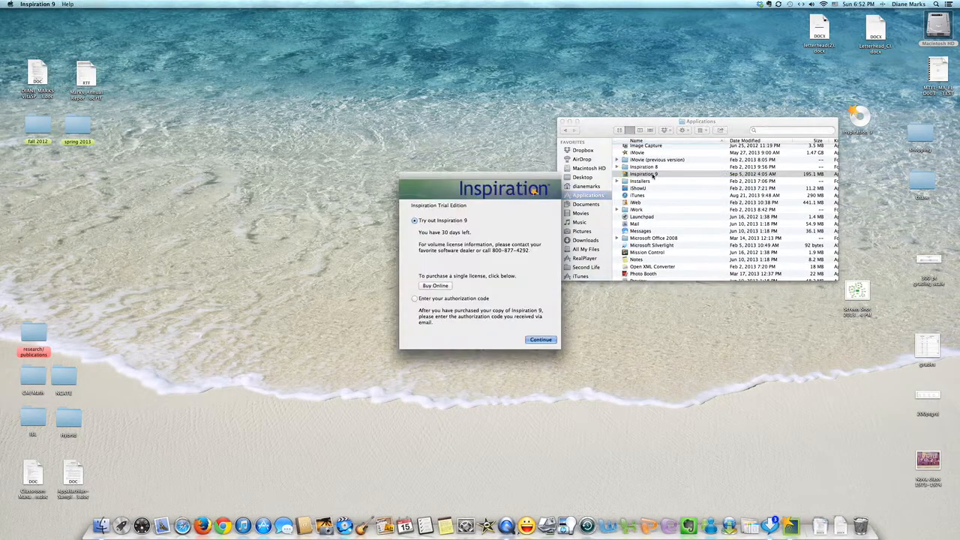
click(539, 340)
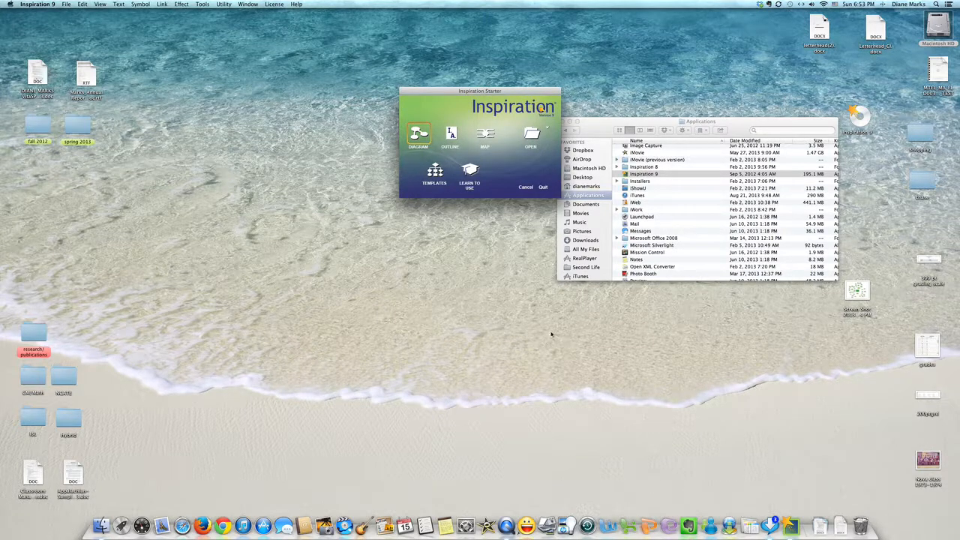
Step: Close the Applications folder window and reposition the Inspiration Starter window on the desktop
drag(598, 129, 607, 126)
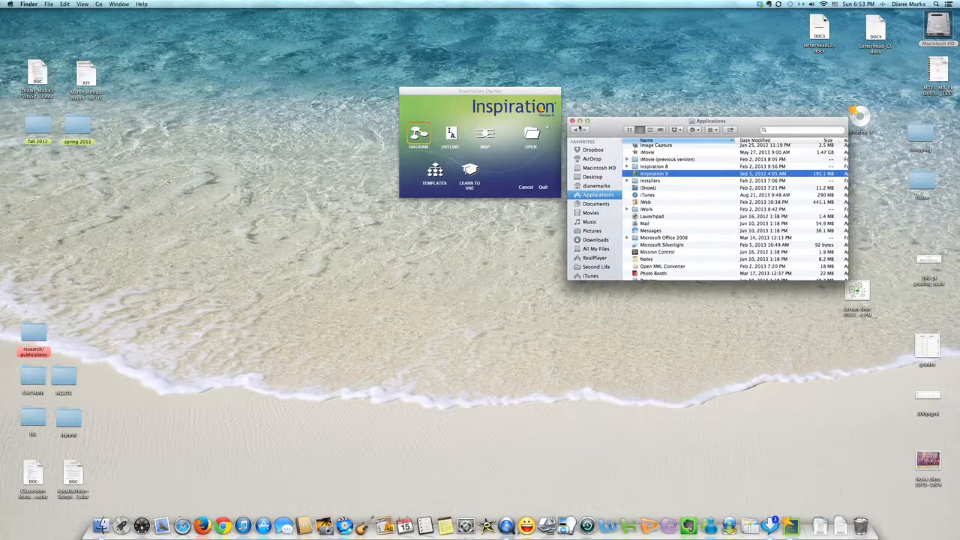
click(573, 121)
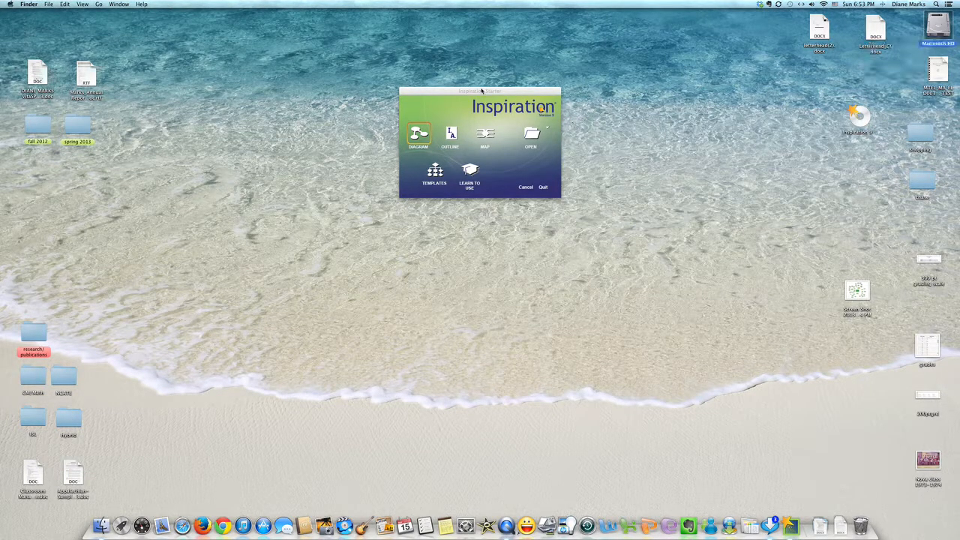
drag(481, 90, 433, 127)
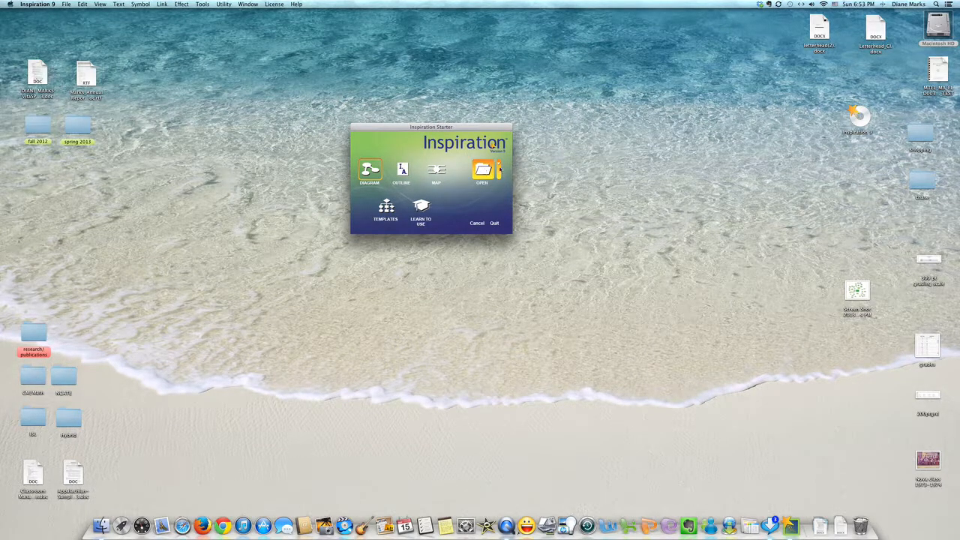
Step: Check the Starter's recent files list and create a new diagram
click(499, 168)
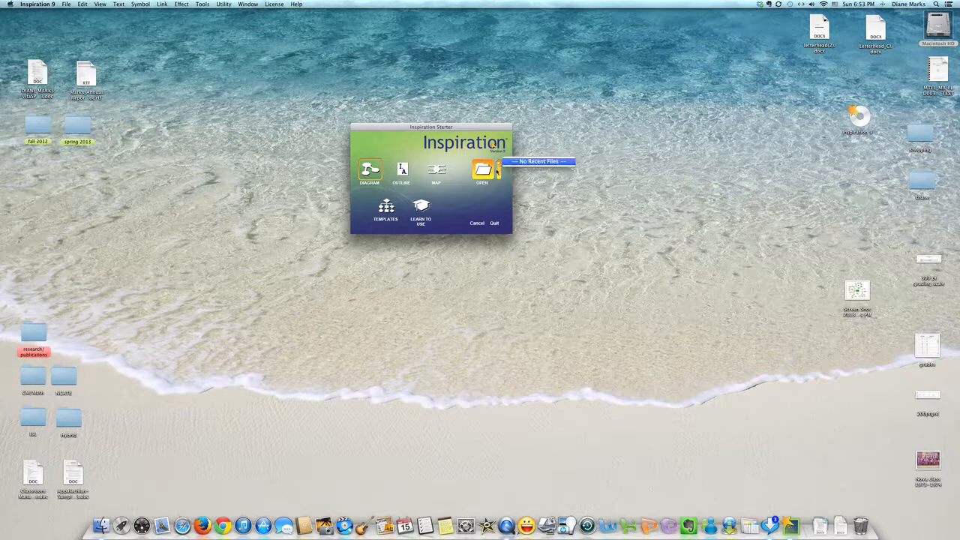
click(487, 170)
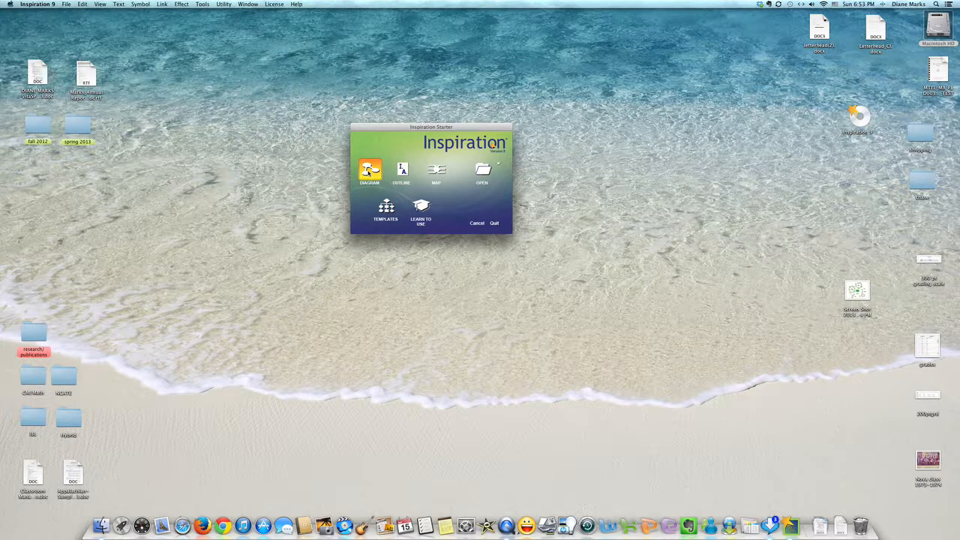
click(369, 170)
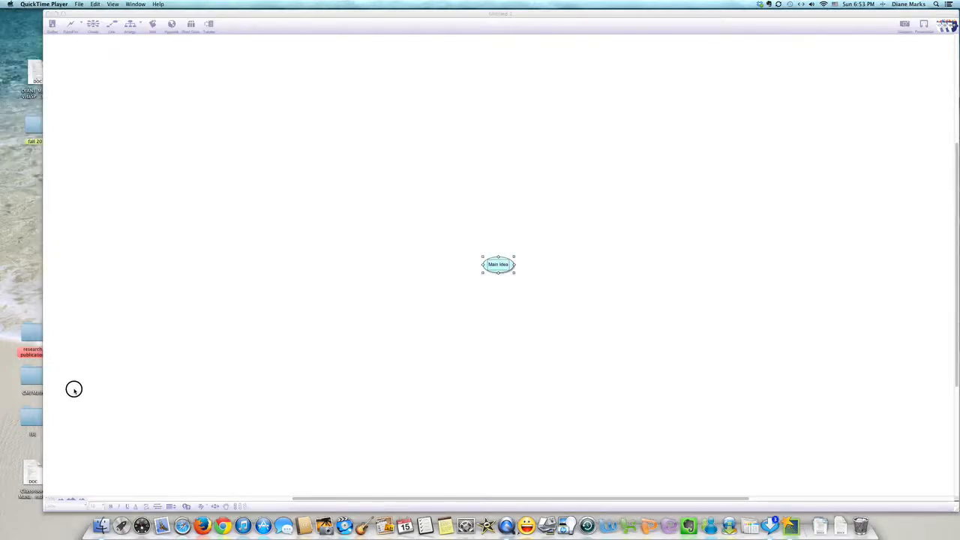
click(386, 162)
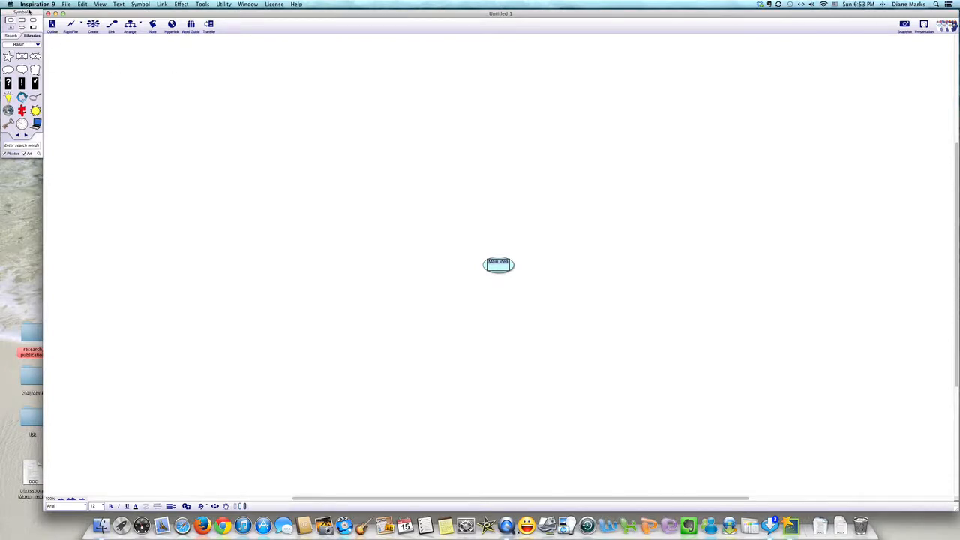
Step: Move the Symbols palette onto the blank canvas beside the Main Idea symbol
drag(26, 11, 277, 78)
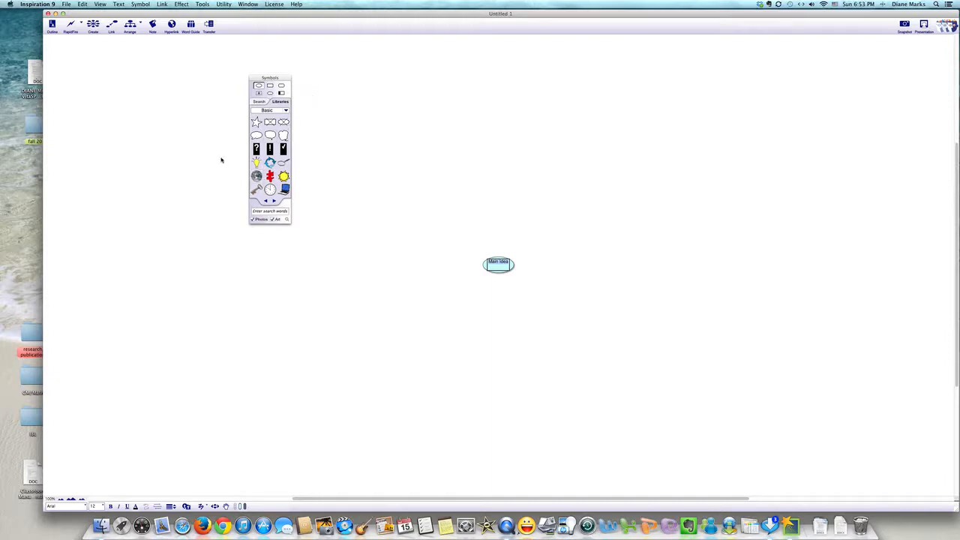
click(142, 5)
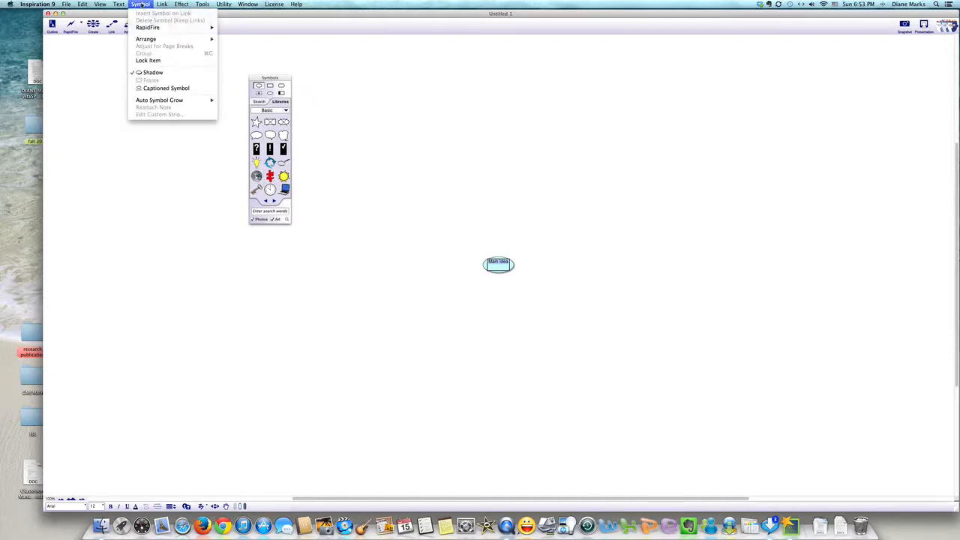
click(141, 4)
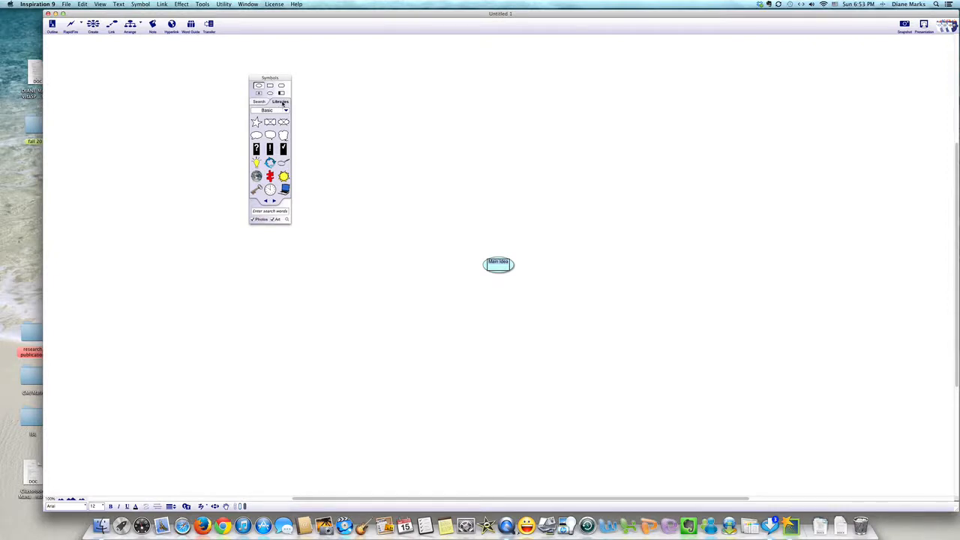
Step: Switch the symbol library to the 2-D Shapes set in the Math category
click(285, 112)
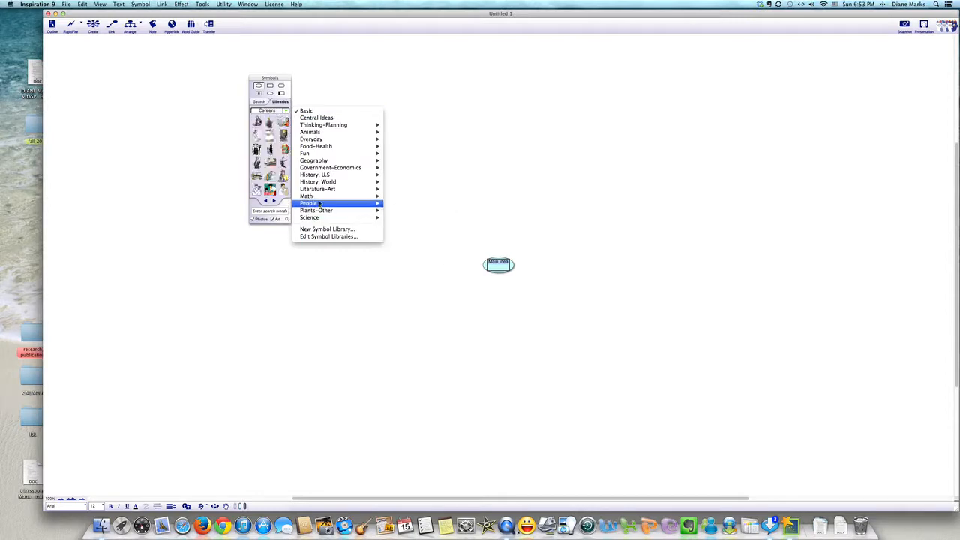
mouse_move(318, 140)
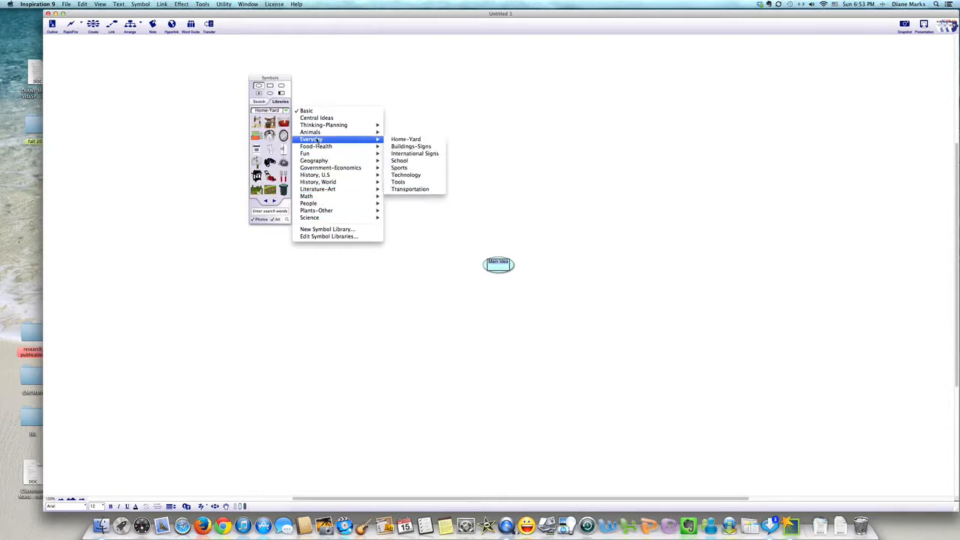
mouse_move(310, 196)
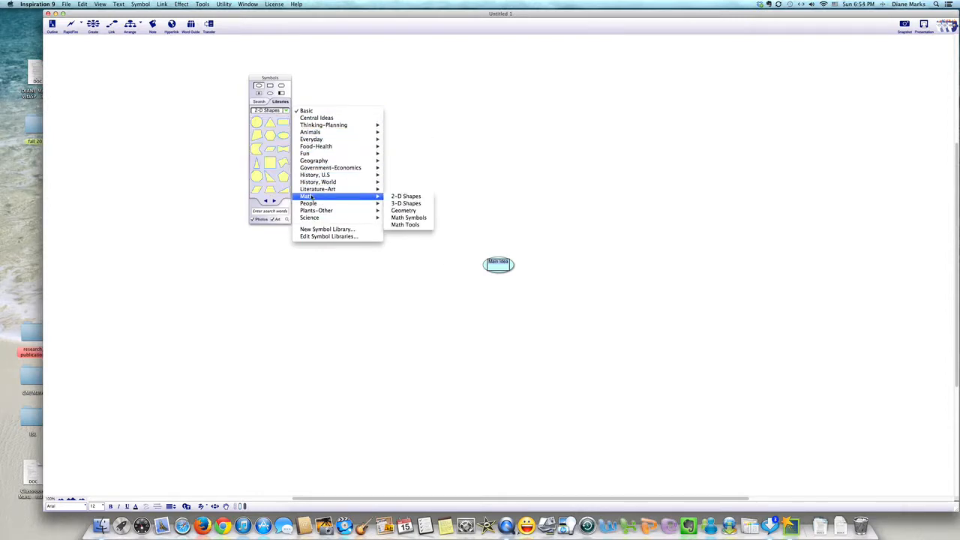
click(405, 197)
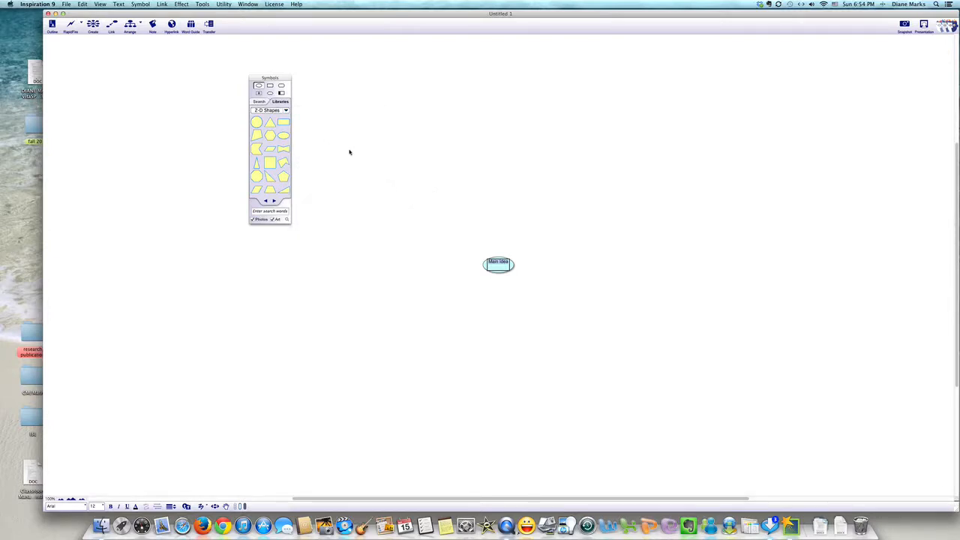
Step: Change the Main Idea symbol to a 2-D rectangle, enlarge it and label it SUBTRACTION
click(284, 123)
drag(514, 258, 587, 226)
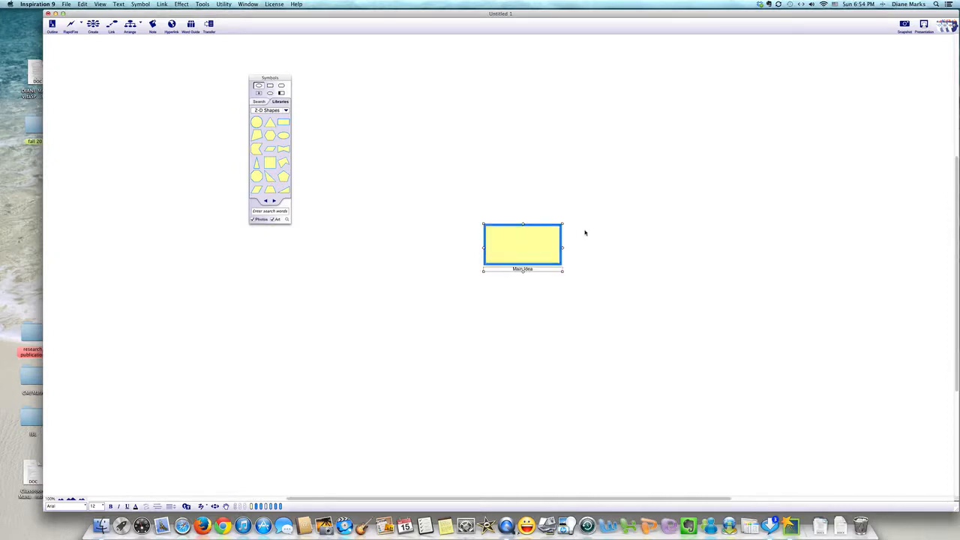
click(530, 268)
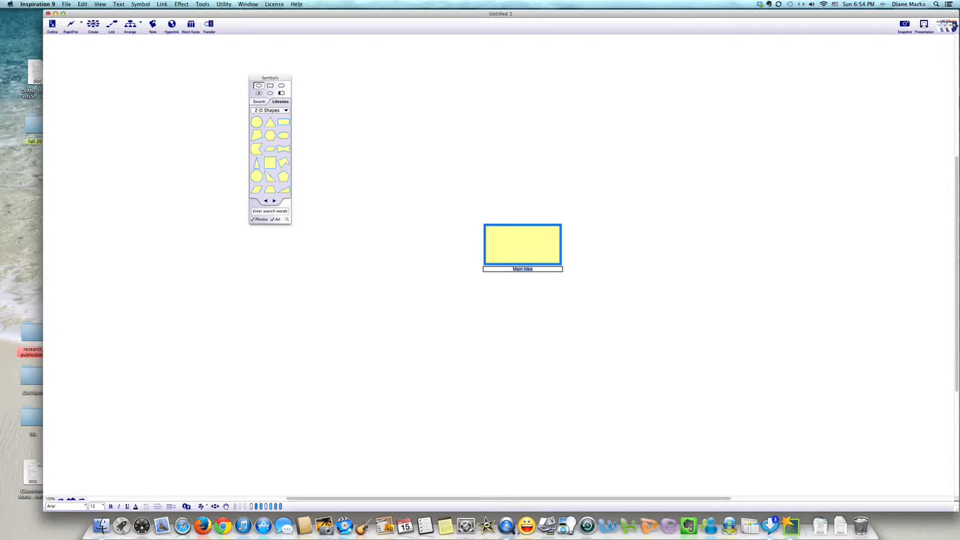
text(SUBTRACTION)
Step: Add a smaller rectangle below SUBTRACTION, enlarge it slightly, label it MATERIALS and shift it further down
click(504, 302)
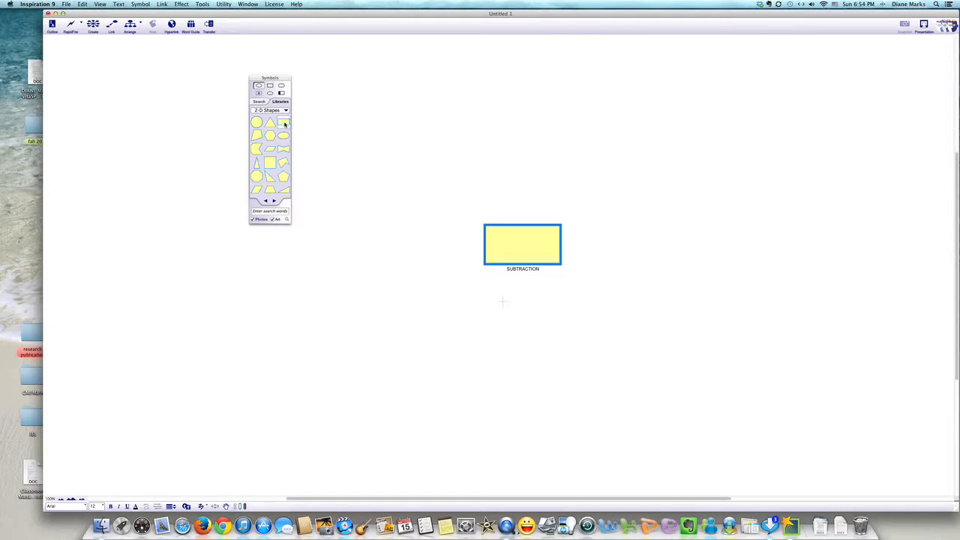
click(274, 201)
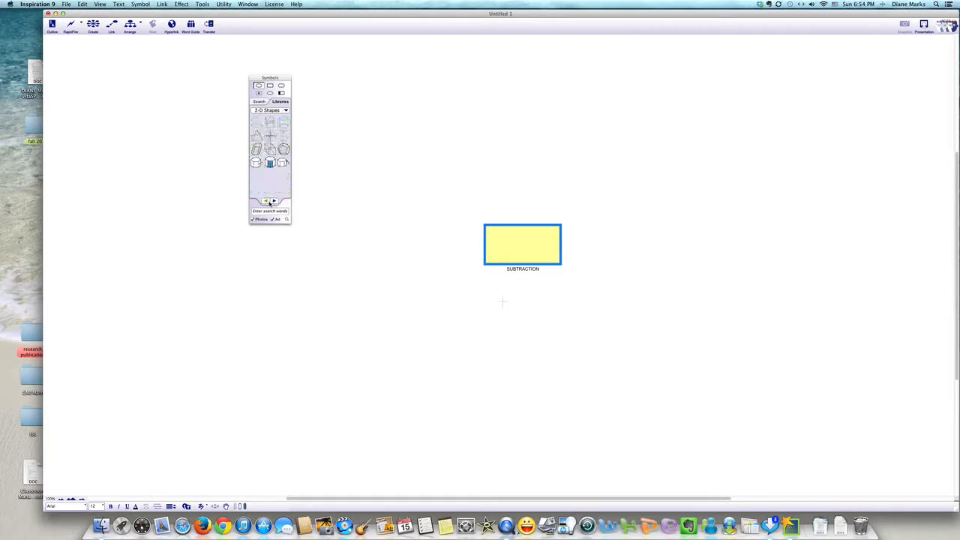
click(267, 201)
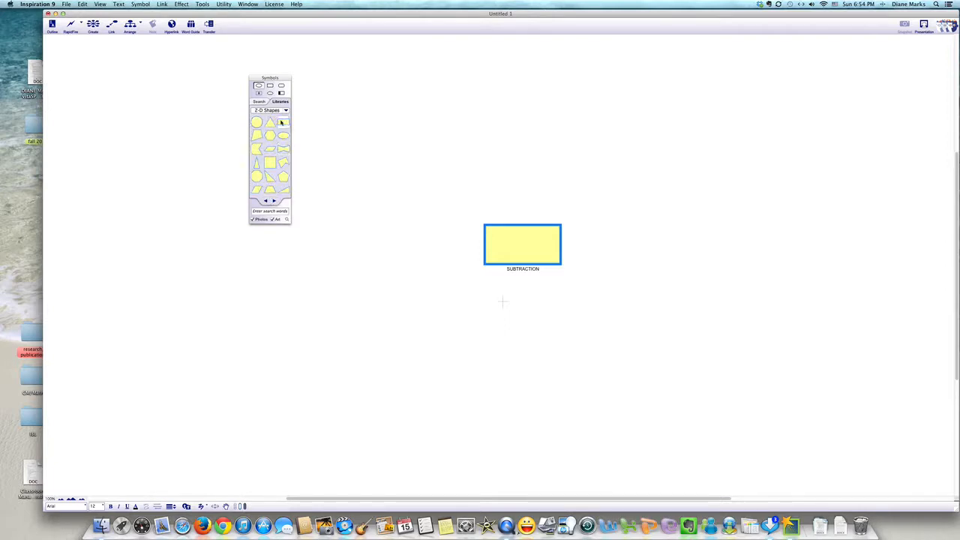
click(282, 122)
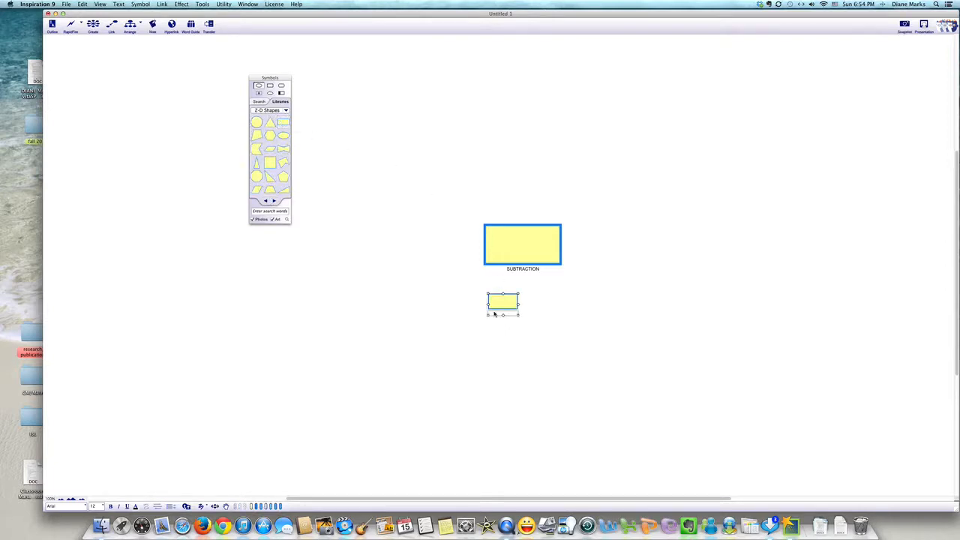
drag(517, 294, 556, 289)
click(519, 312)
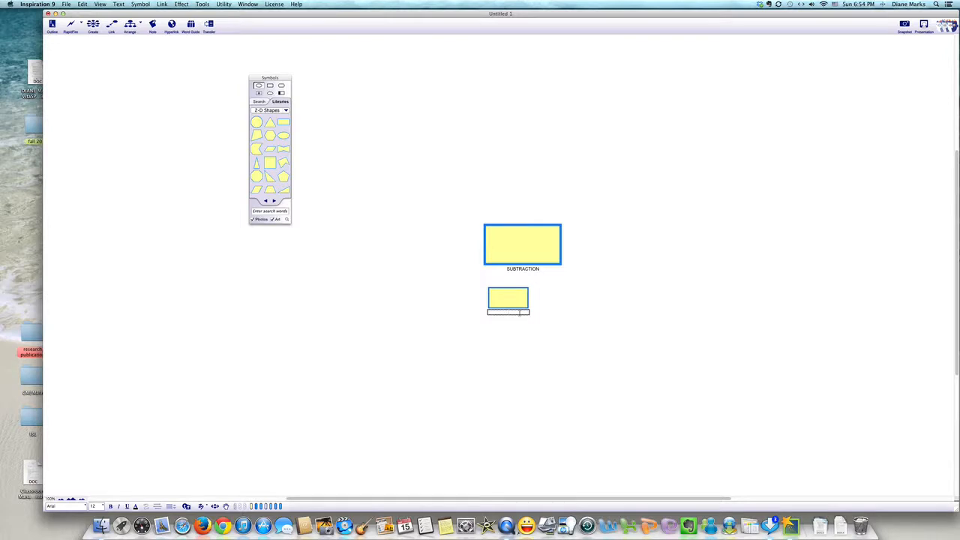
text(MATERIALS)
drag(498, 300, 500, 321)
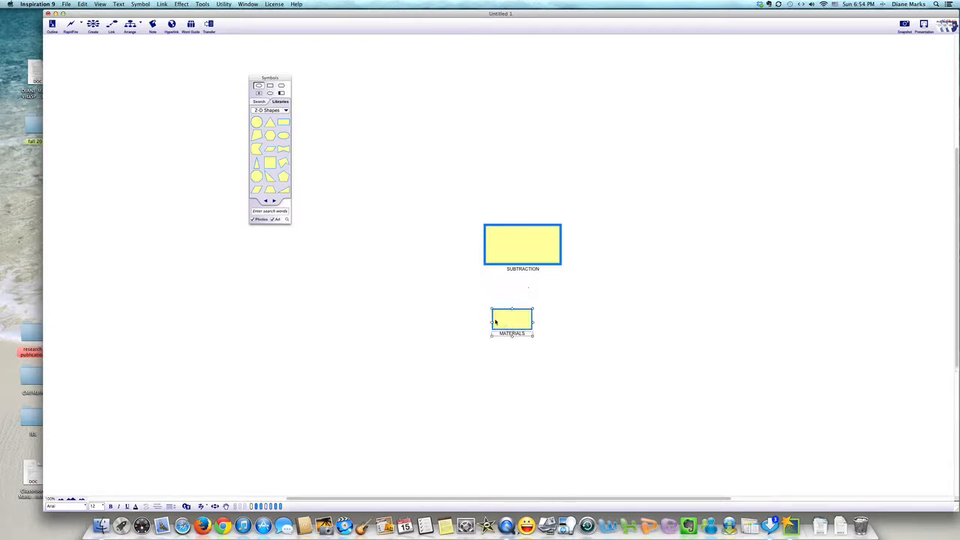
Step: Add another rectangle, enlarge it, label it METHODS and place it above SUBTRACTION
click(283, 122)
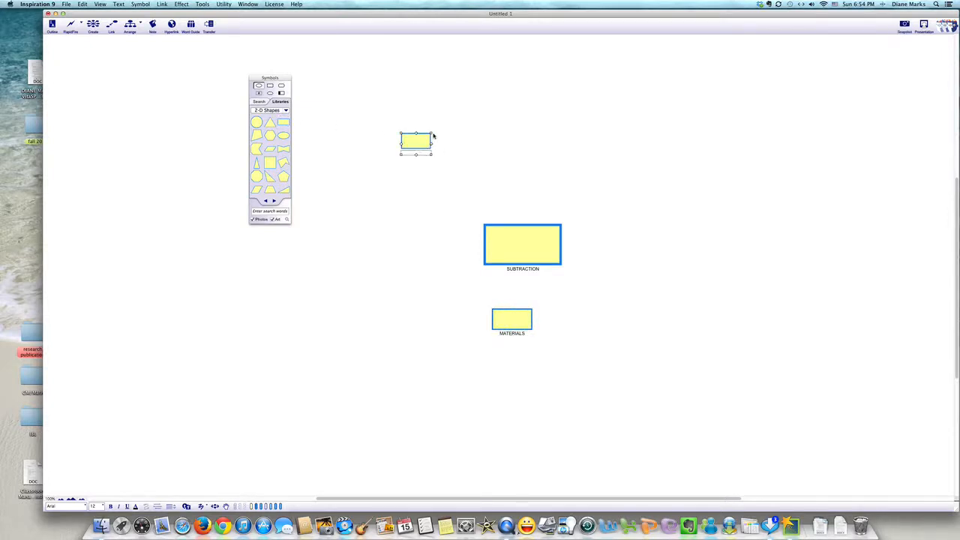
drag(431, 134, 447, 123)
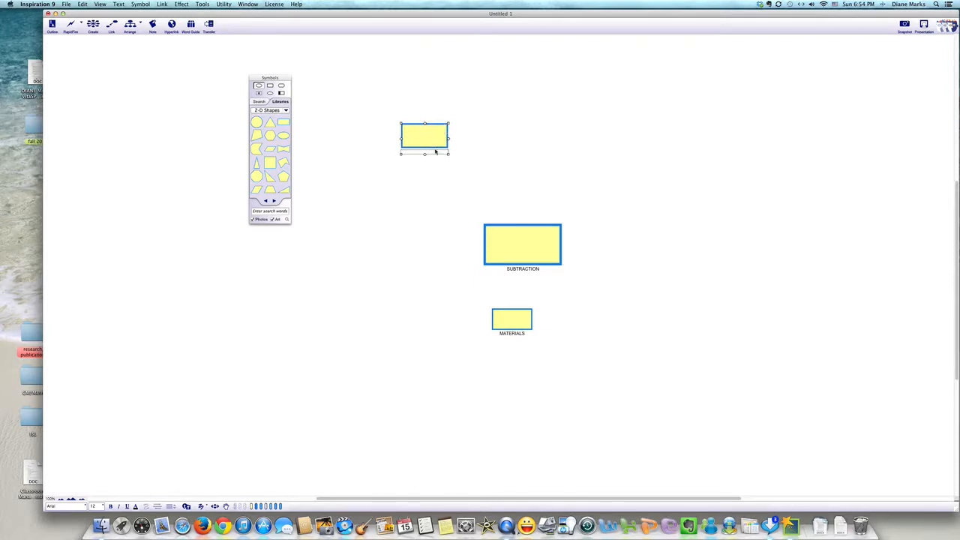
click(434, 152)
text(METHODS)
drag(429, 139, 560, 153)
Step: Add a rectangle labelled PRIOR KNOWLEDGE, enlarge it and place it to the upper left of SUBTRACTION
scroll(484, 168, down, 3)
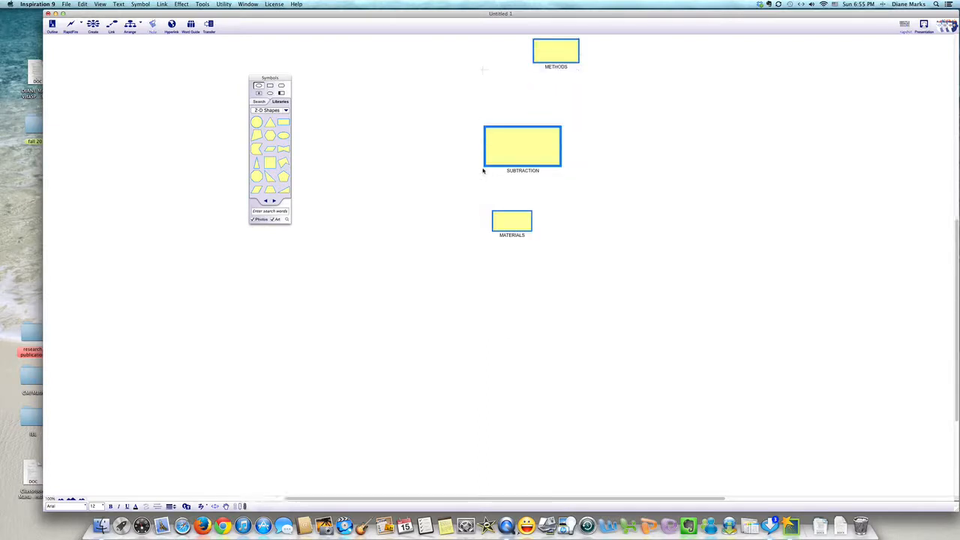
scroll(482, 170, up, 10)
scroll(483, 170, down, 9)
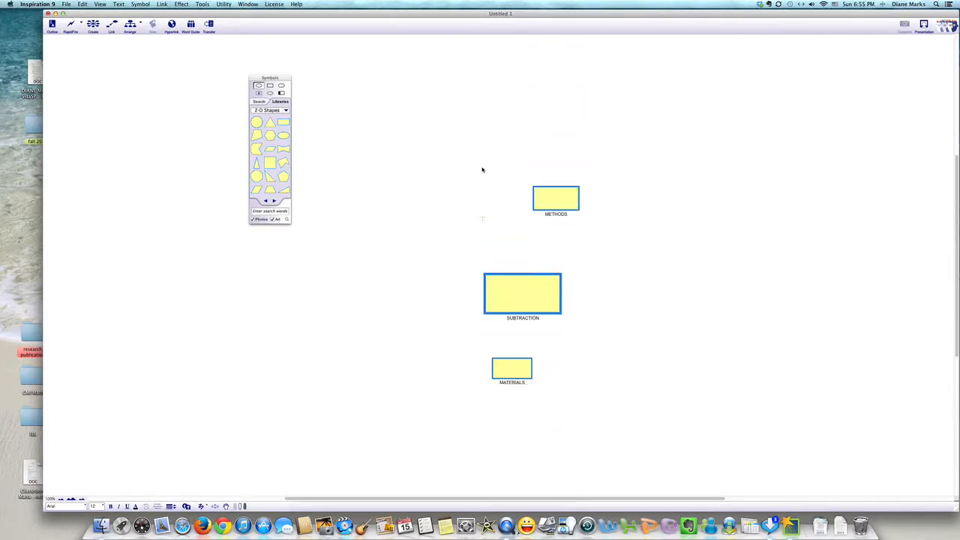
scroll(483, 170, up, 3)
click(283, 122)
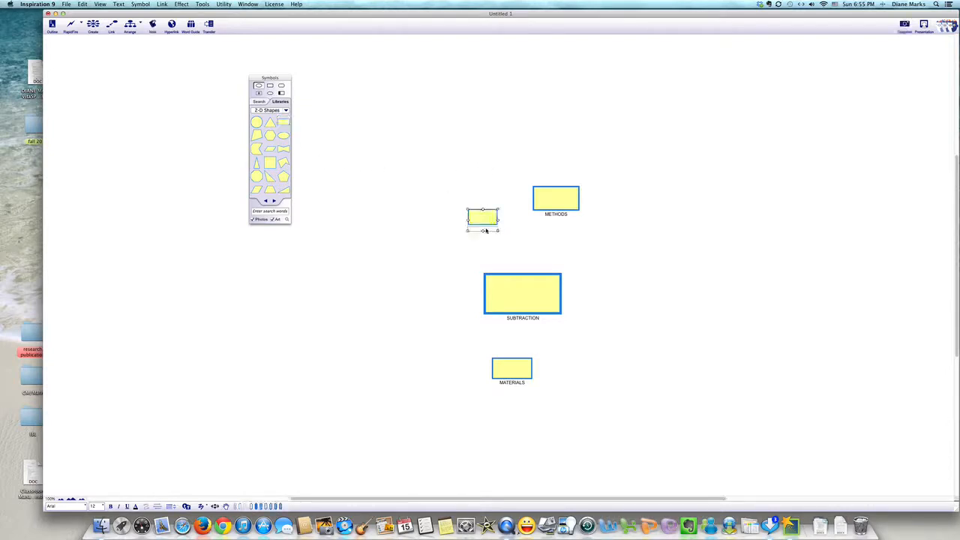
click(486, 230)
click(487, 211)
drag(469, 211, 450, 198)
click(483, 227)
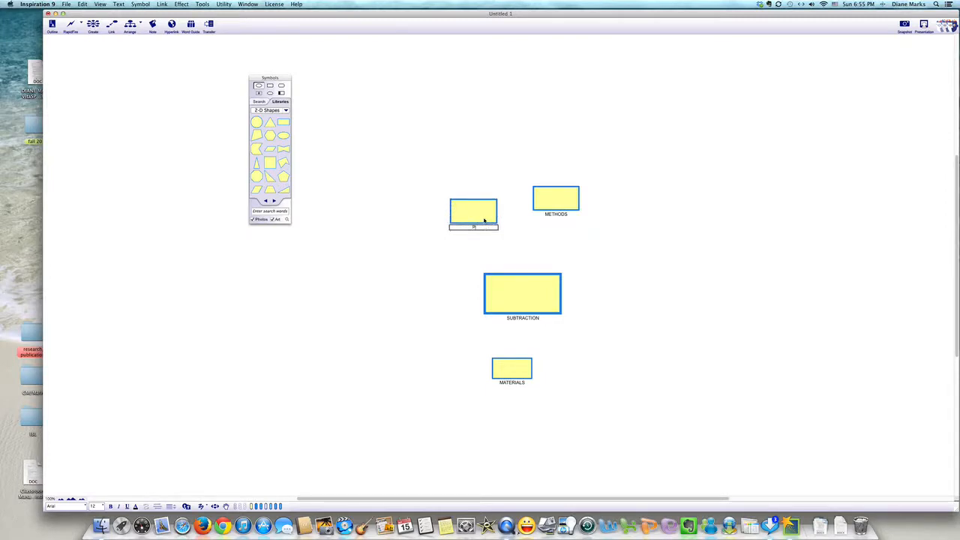
text(PRIOR KNOWLEDGE)
click(430, 254)
drag(464, 214, 401, 233)
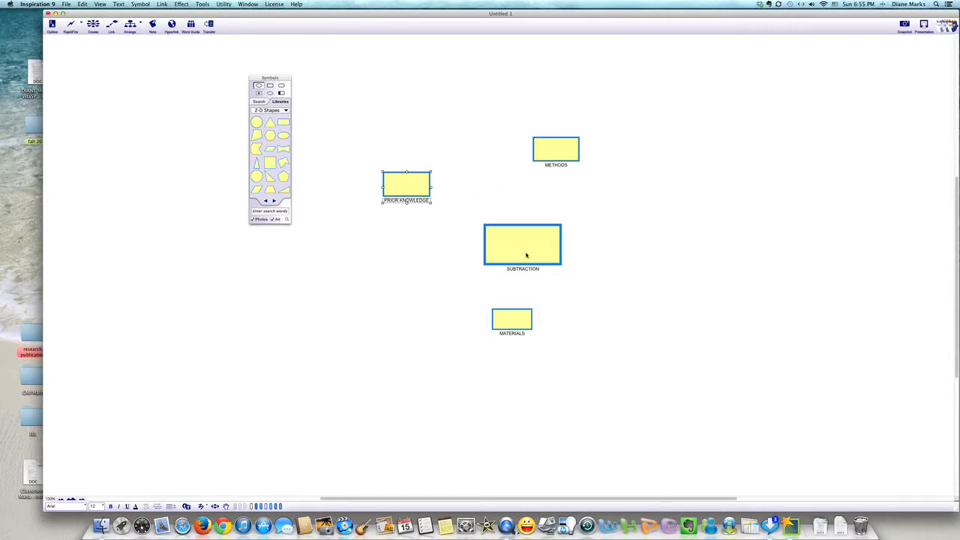
Step: Draw a link from the SUBTRACTION rectangle to the PRIOR KNOWLEDGE rectangle
click(401, 220)
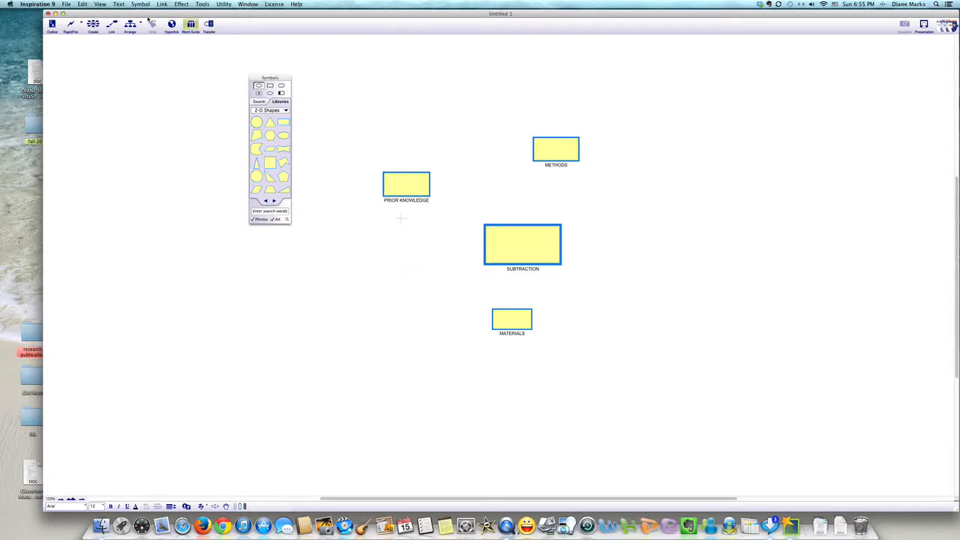
click(107, 30)
click(493, 249)
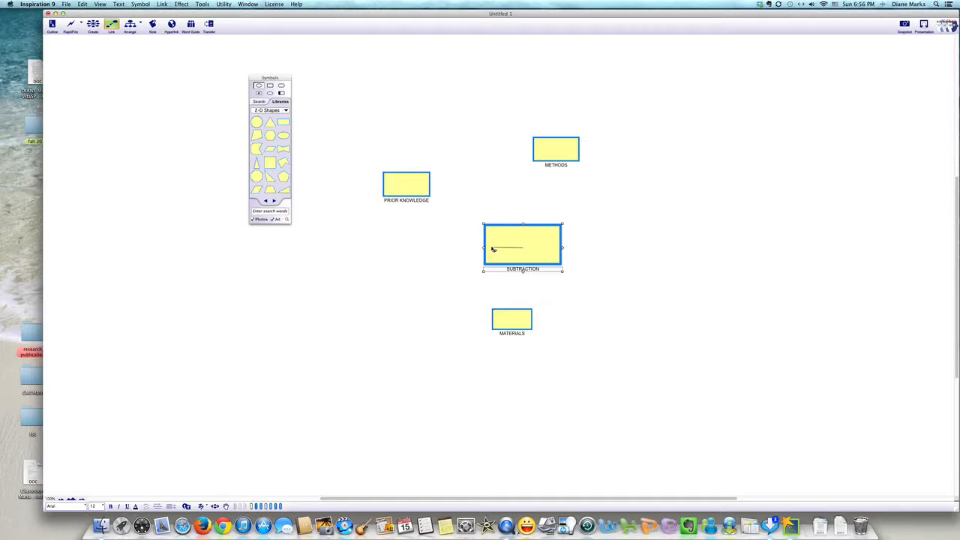
click(424, 194)
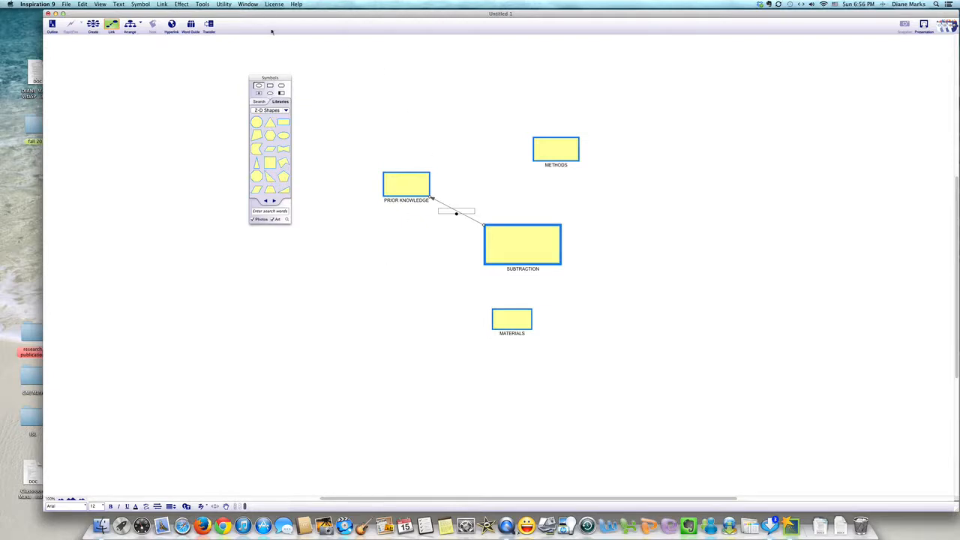
Step: Set the link between SUBTRACTION and PRIOR KNOWLEDGE to No Arrows
click(162, 4)
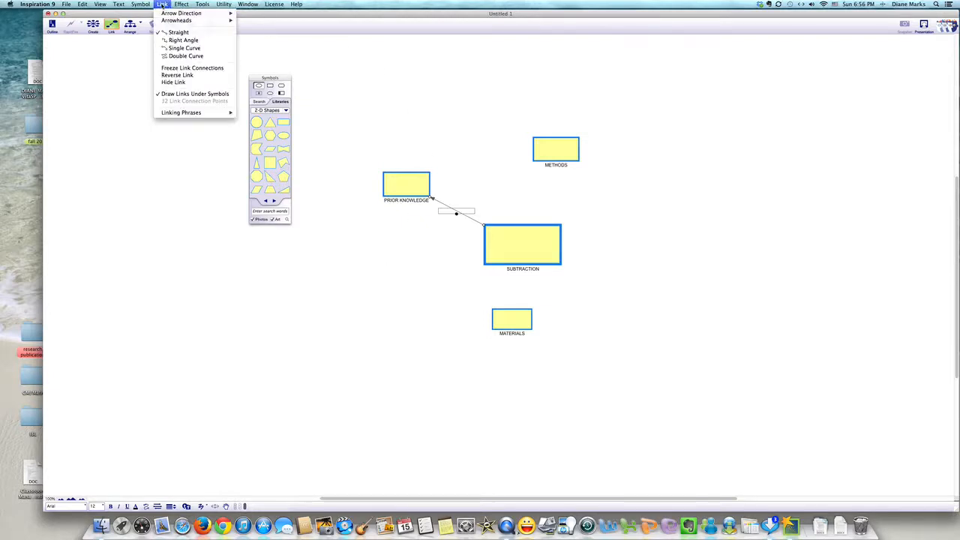
mouse_move(164, 14)
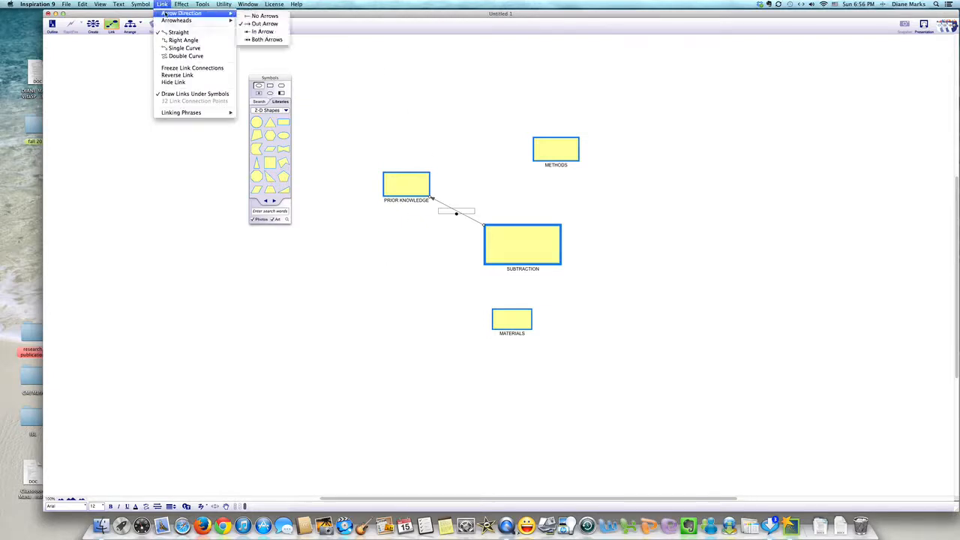
click(263, 16)
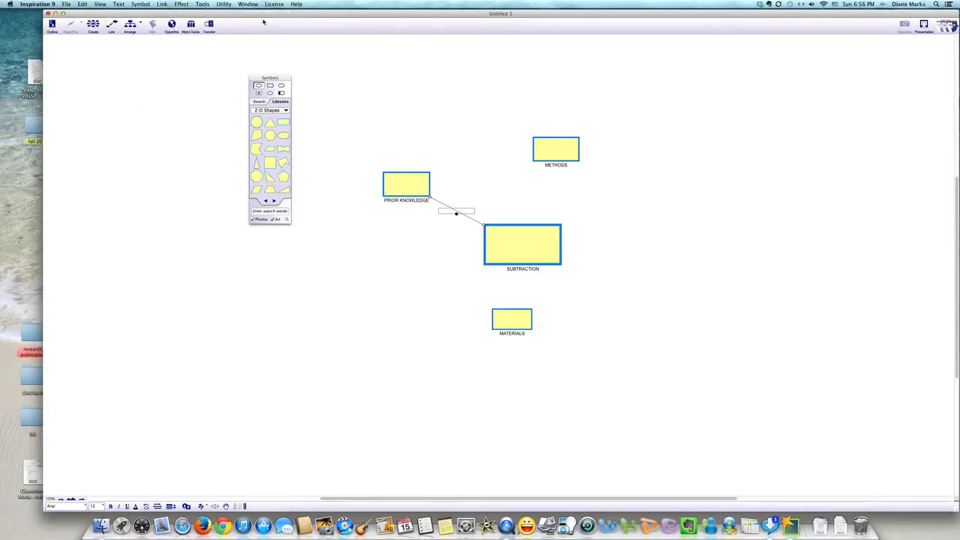
click(398, 241)
Step: Draw links from the SUBTRACTION rectangle to the METHODS and MATERIALS rectangles
click(513, 236)
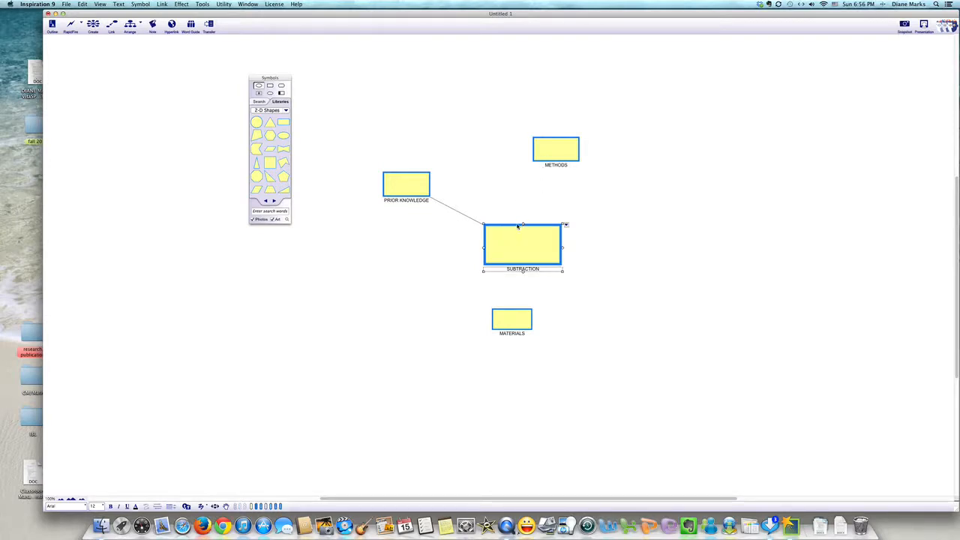
click(111, 25)
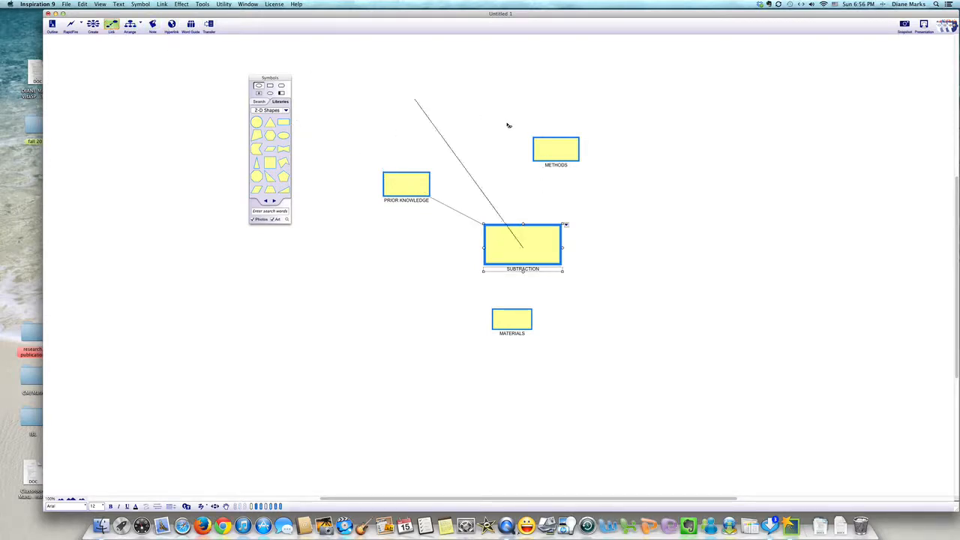
click(546, 156)
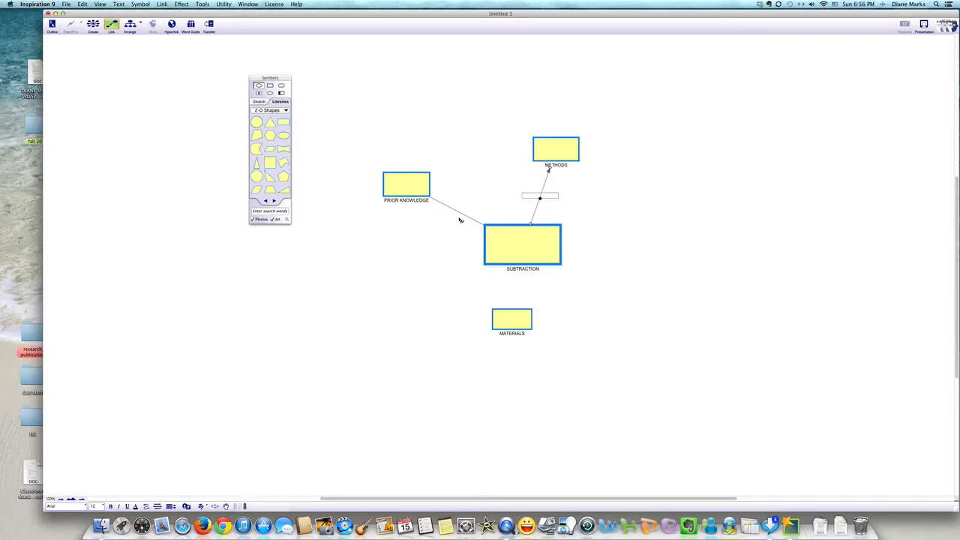
click(498, 259)
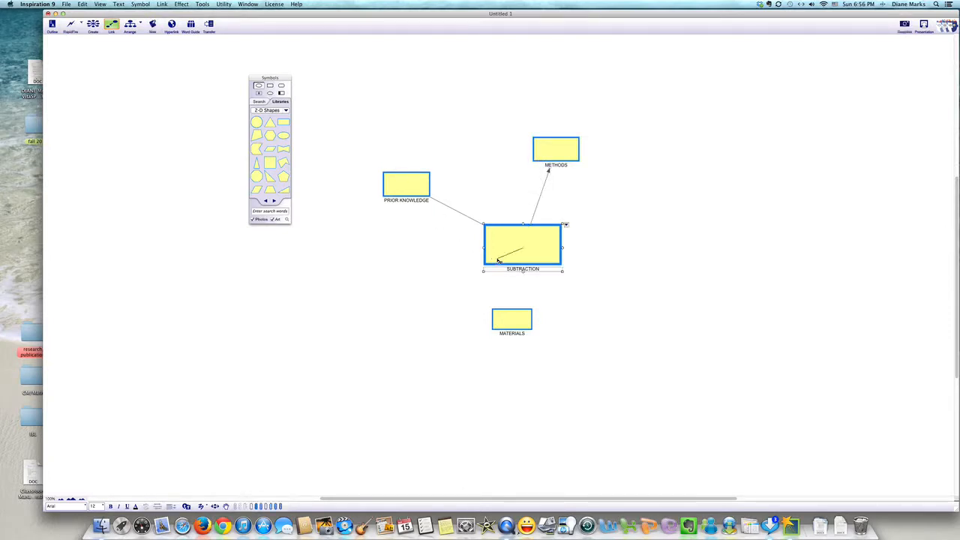
click(514, 321)
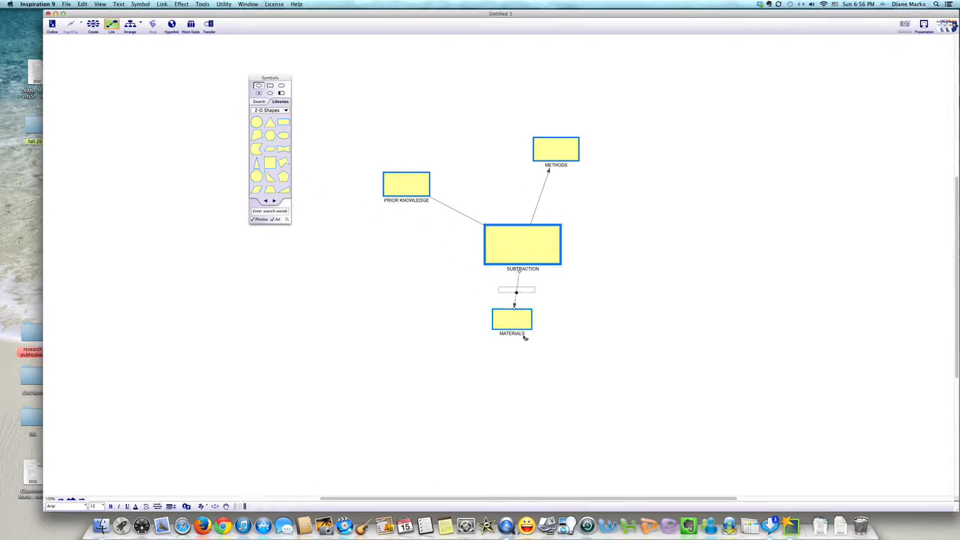
Step: Set the links from SUBTRACTION to MATERIALS and to METHODS to No Arrows
click(161, 3)
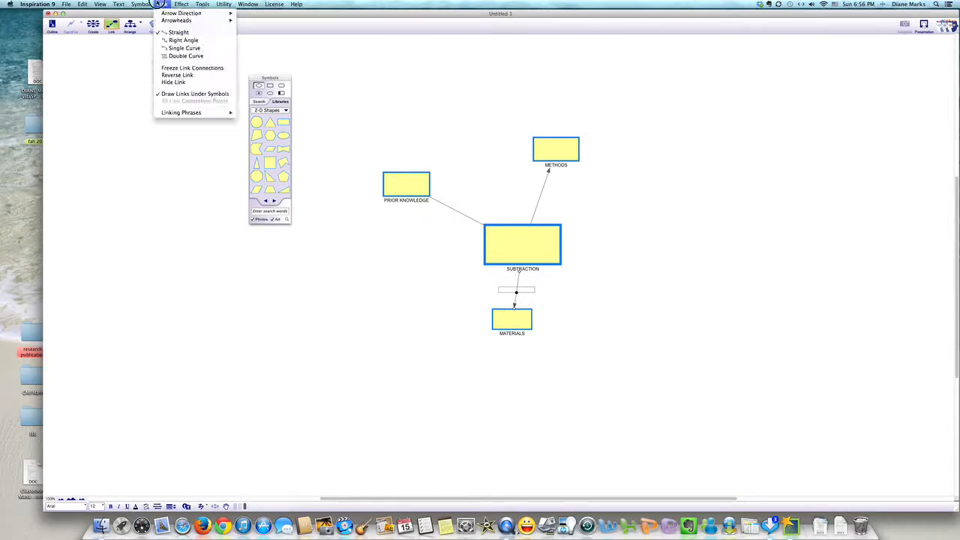
mouse_move(180, 20)
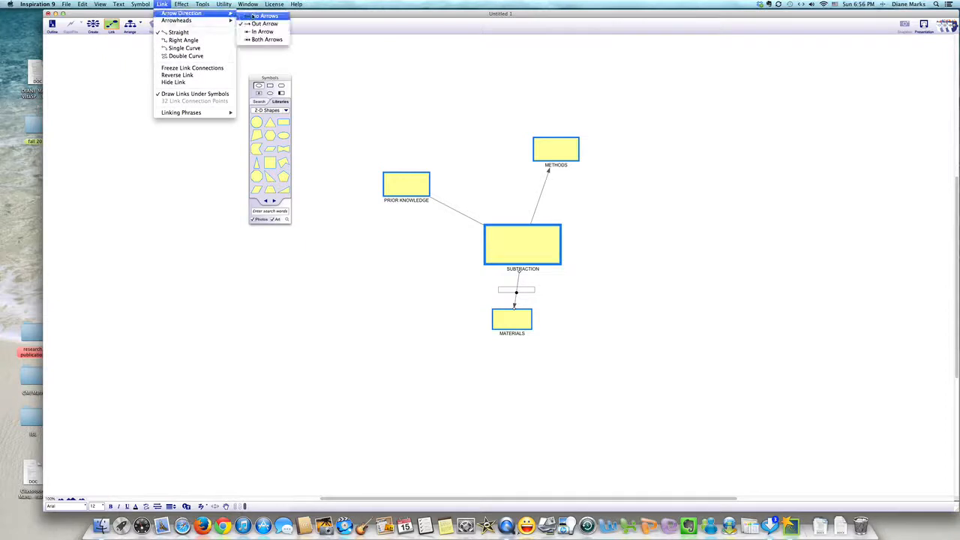
click(259, 27)
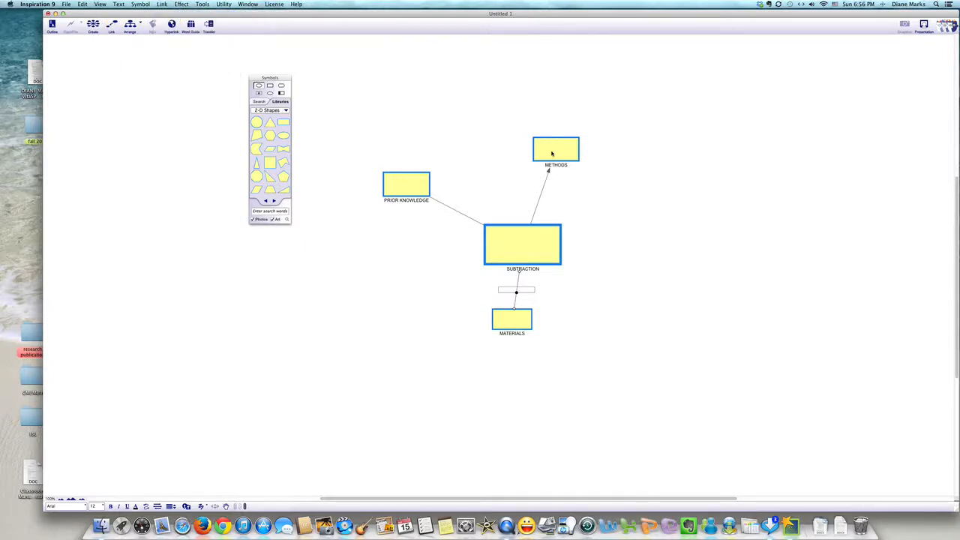
click(543, 187)
click(162, 4)
mouse_move(195, 13)
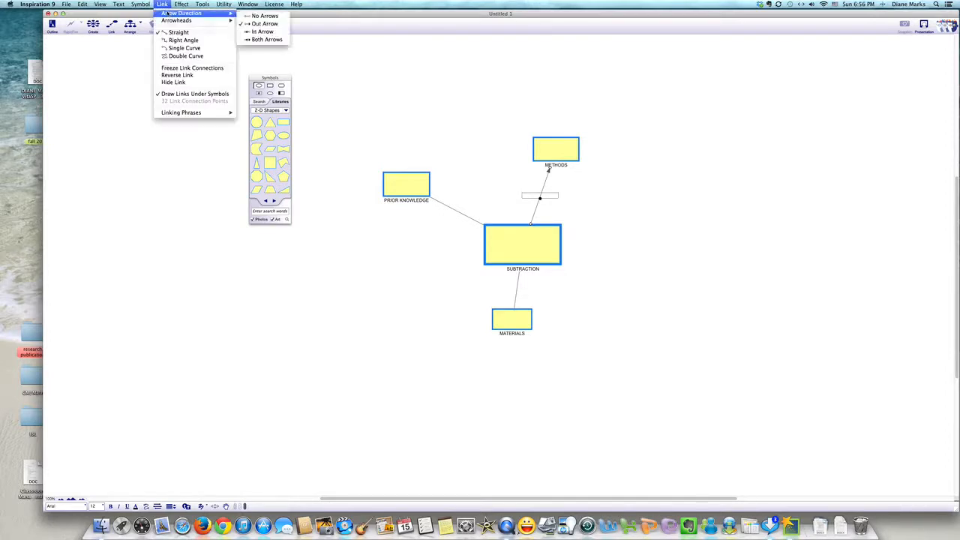
click(265, 16)
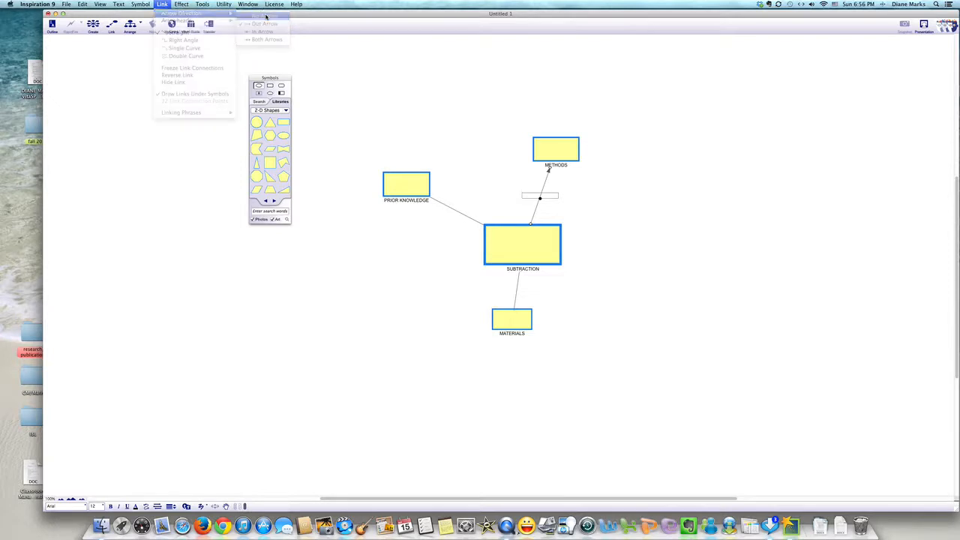
Step: Set the insertion point beside SUBTRACTION on empty canvas and move the Symbols palette farther away from the diagram
click(641, 236)
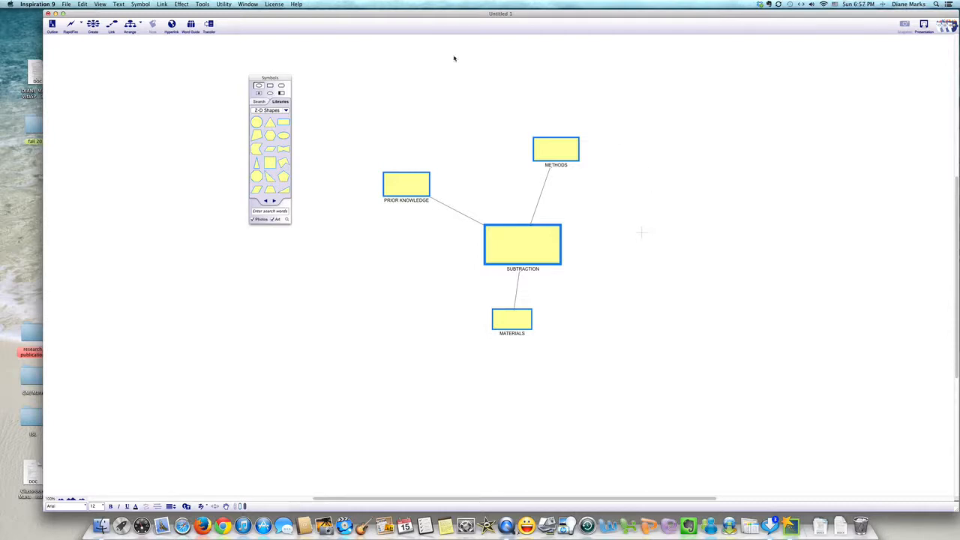
click(284, 78)
drag(284, 77, 129, 107)
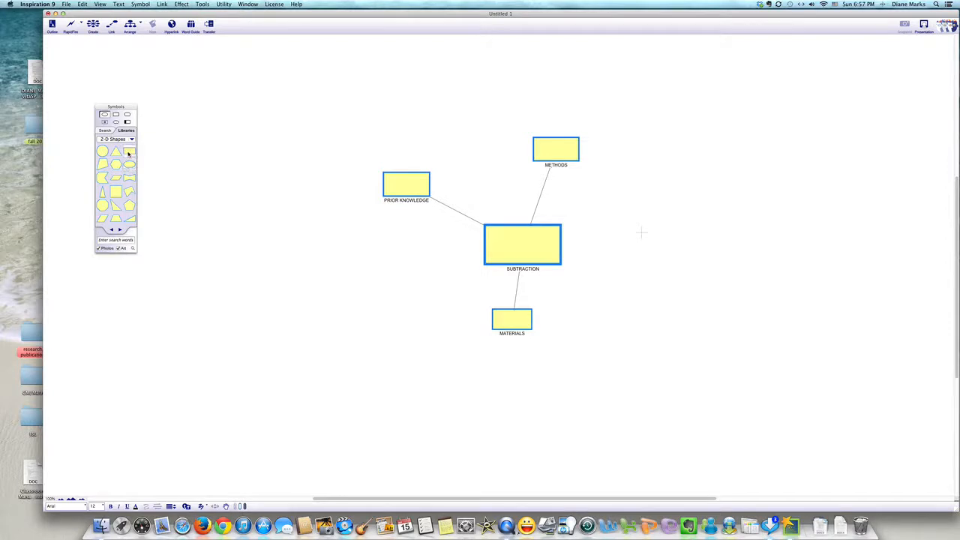
Step: Add a rectangle, label it NUMBER LINE and place it to the lower right of MATERIALS
mouse_move(129, 153)
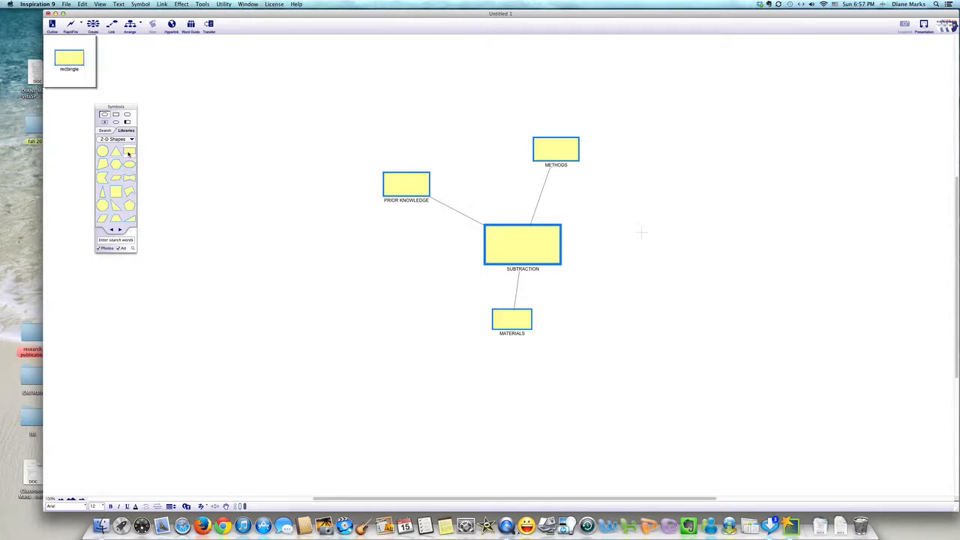
click(129, 153)
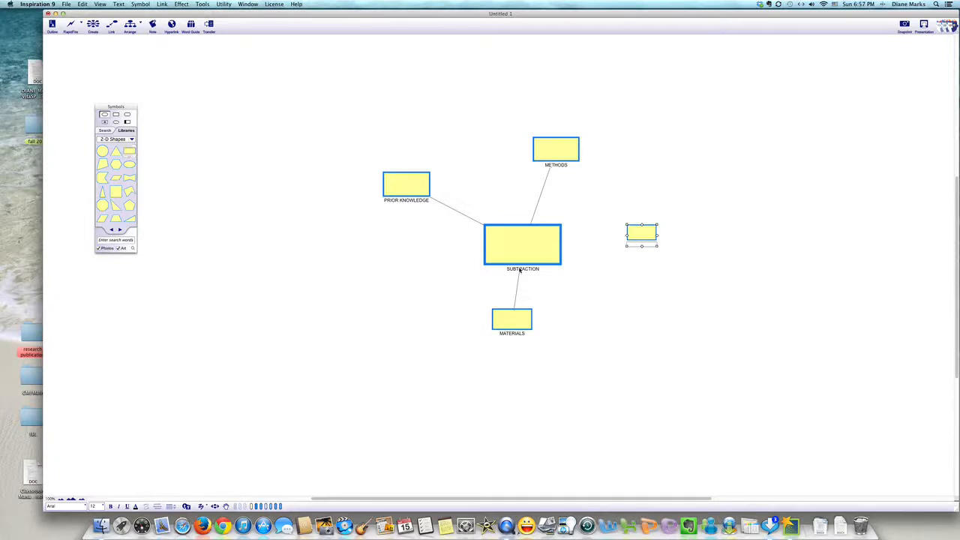
drag(640, 231, 541, 365)
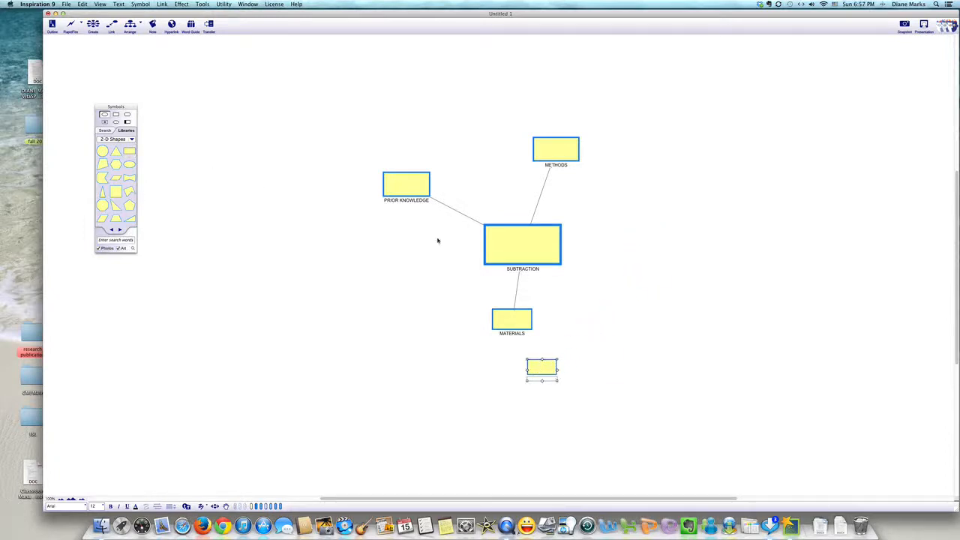
click(542, 380)
text(NUMBER LINE)
drag(543, 368, 599, 362)
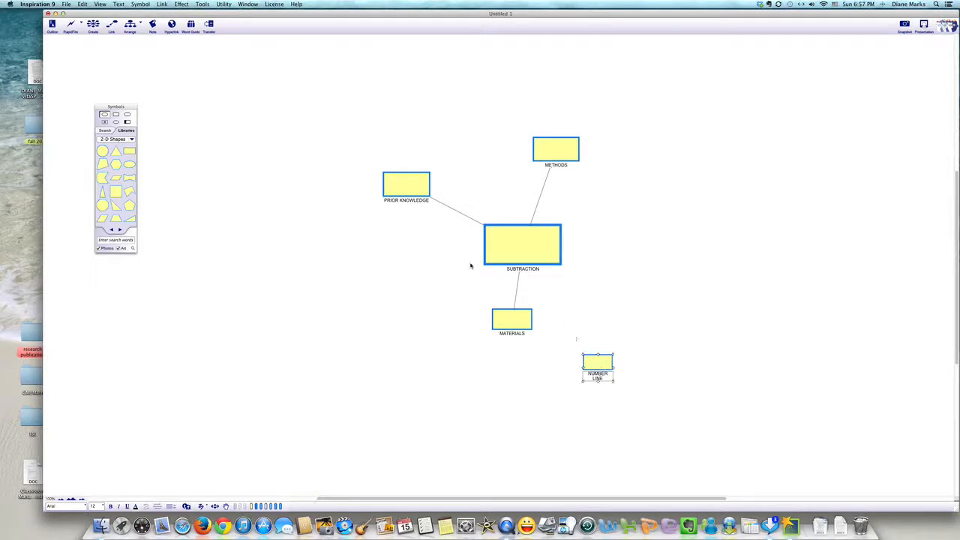
Step: Draw a link from NUMBER LINE to MATERIALS and set it to No Arrows
click(112, 24)
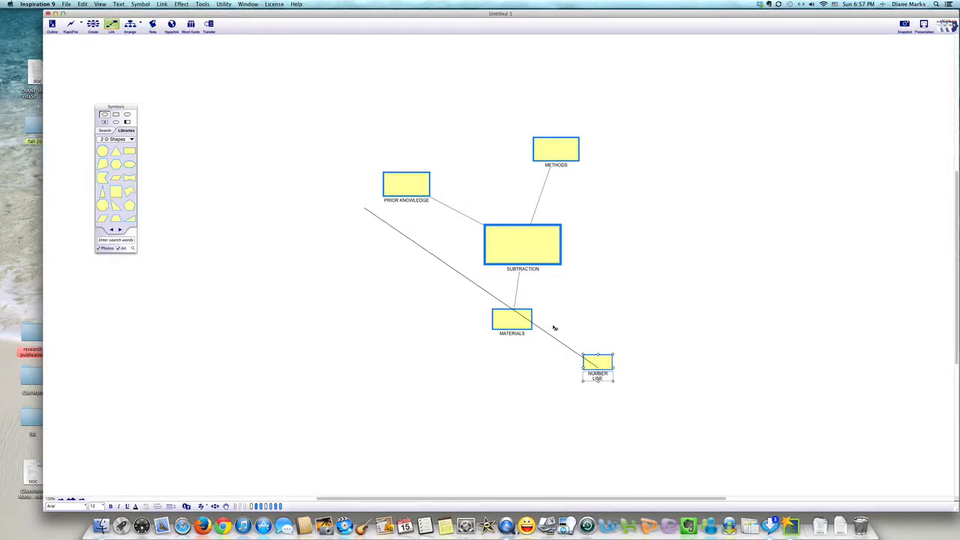
drag(591, 360, 525, 329)
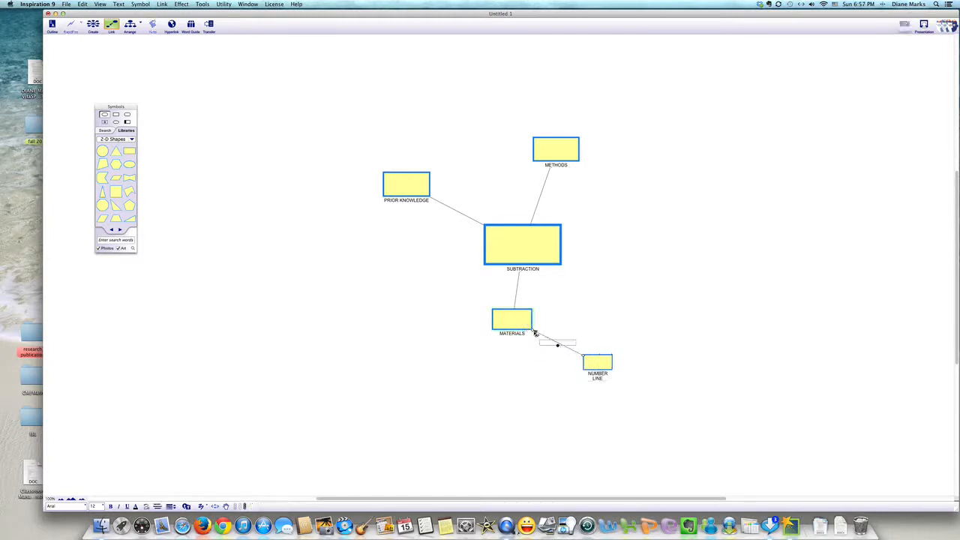
click(162, 4)
mouse_move(172, 12)
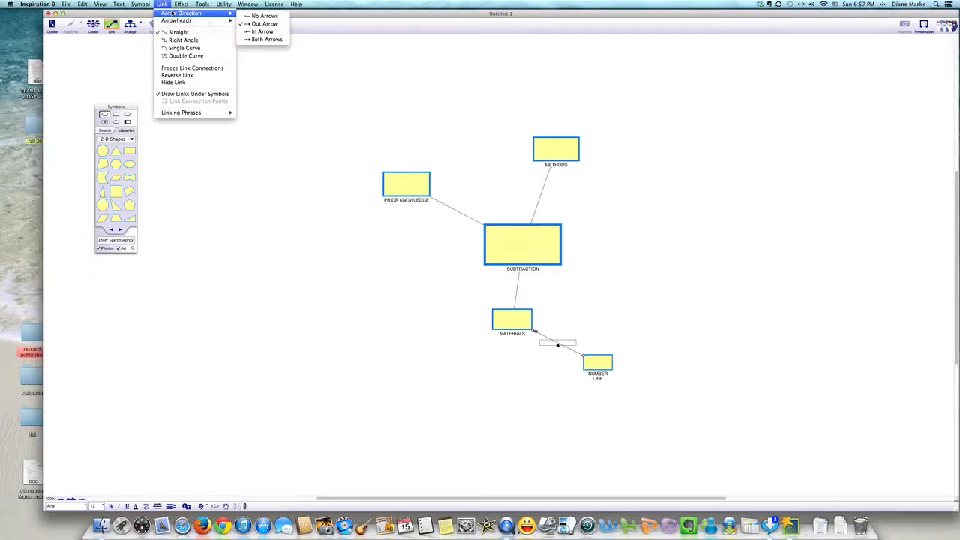
click(255, 16)
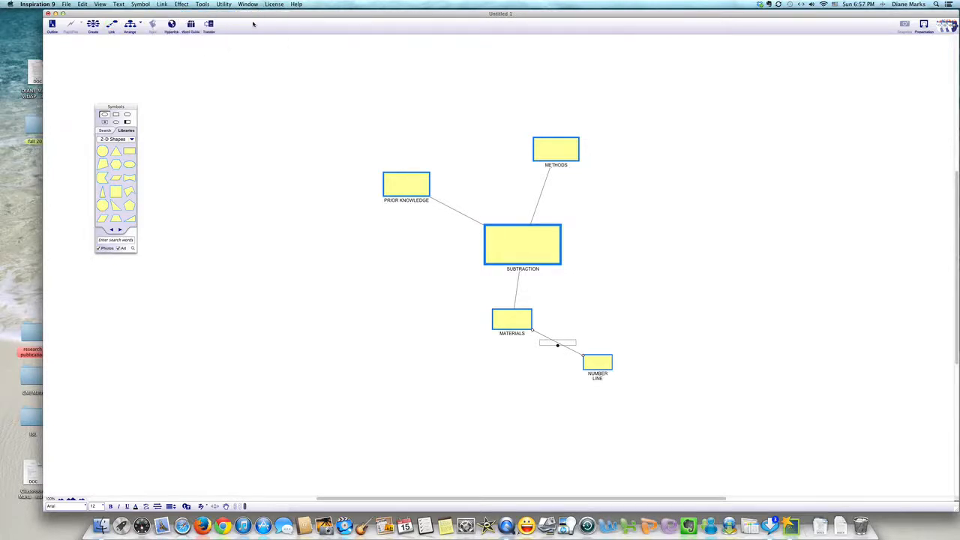
Step: Add another rectangle to the lower left of MATERIALS, label it MODELS and shift it slightly closer to MATERIALS
click(430, 368)
click(132, 153)
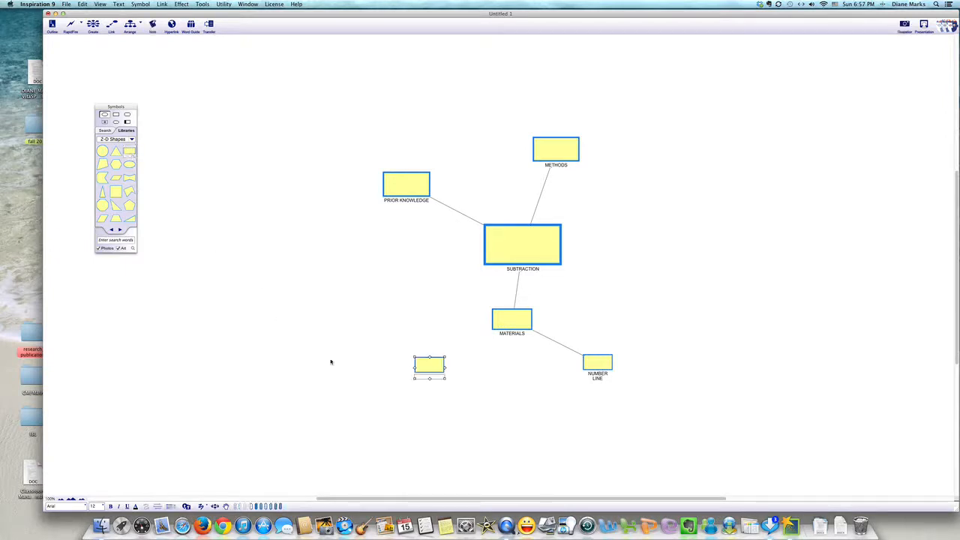
scroll(433, 385, left, 5)
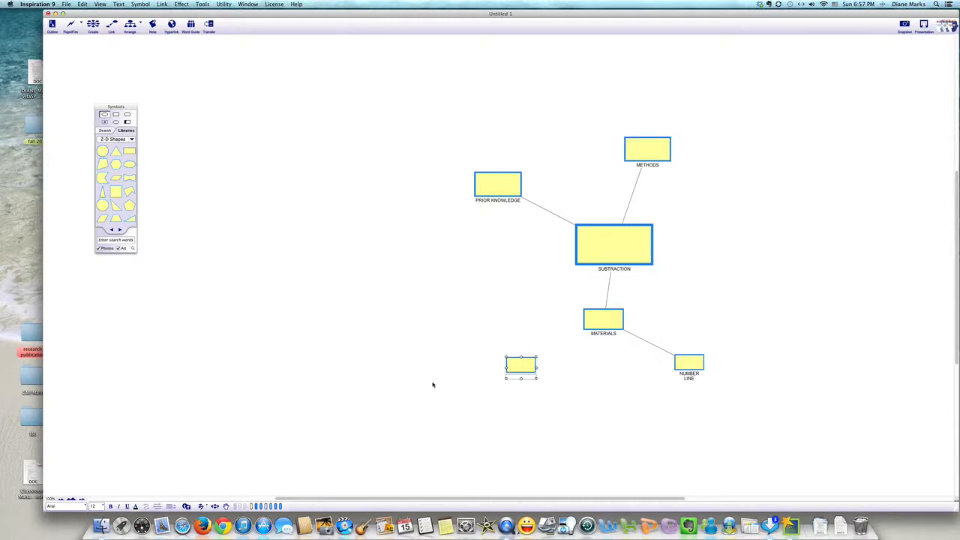
click(510, 378)
text(MODELS)
drag(517, 373, 532, 368)
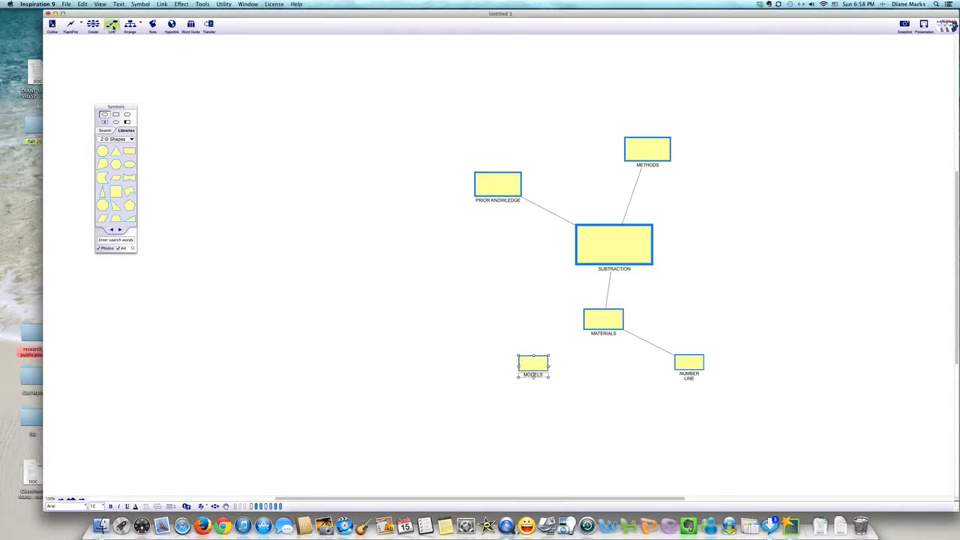
Step: Draw a link from MATERIALS to MODELS and set it to No Arrows
click(607, 320)
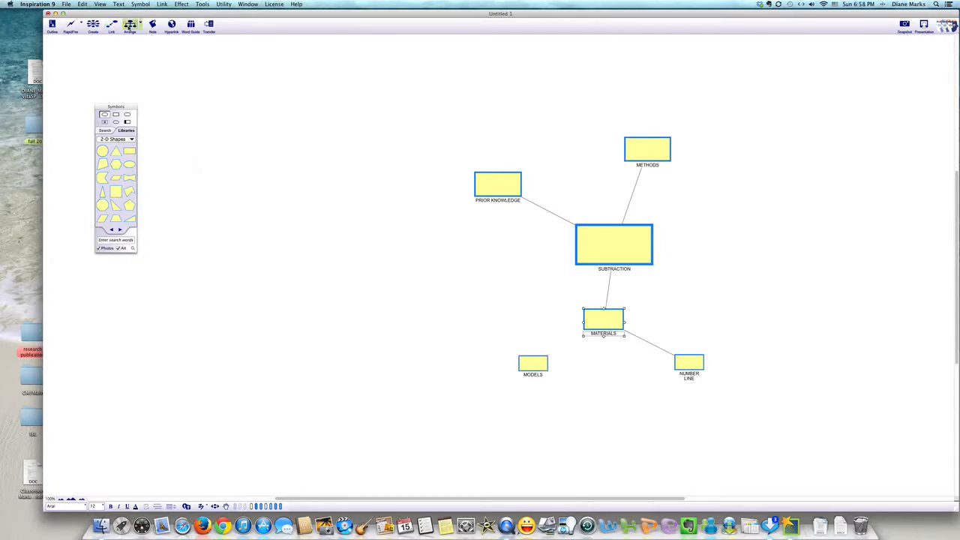
click(111, 24)
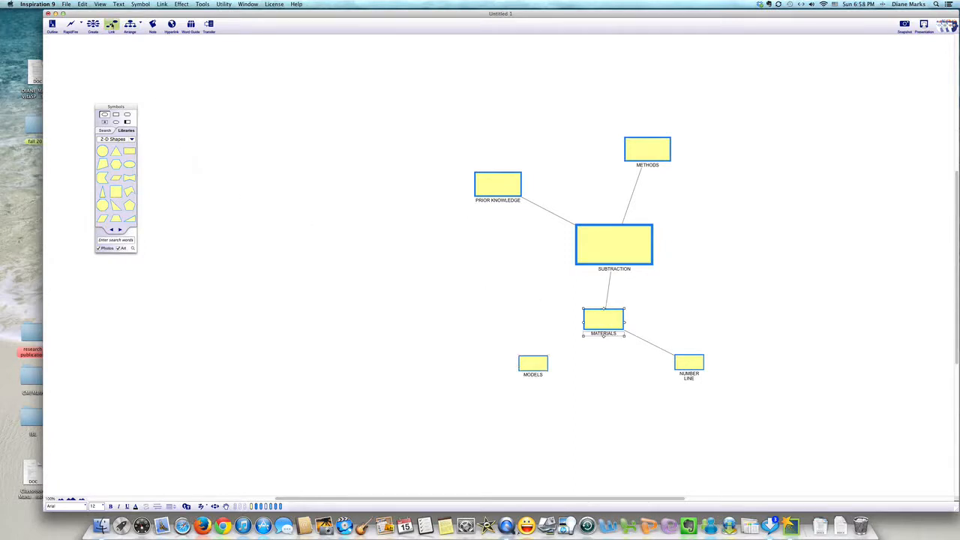
click(547, 363)
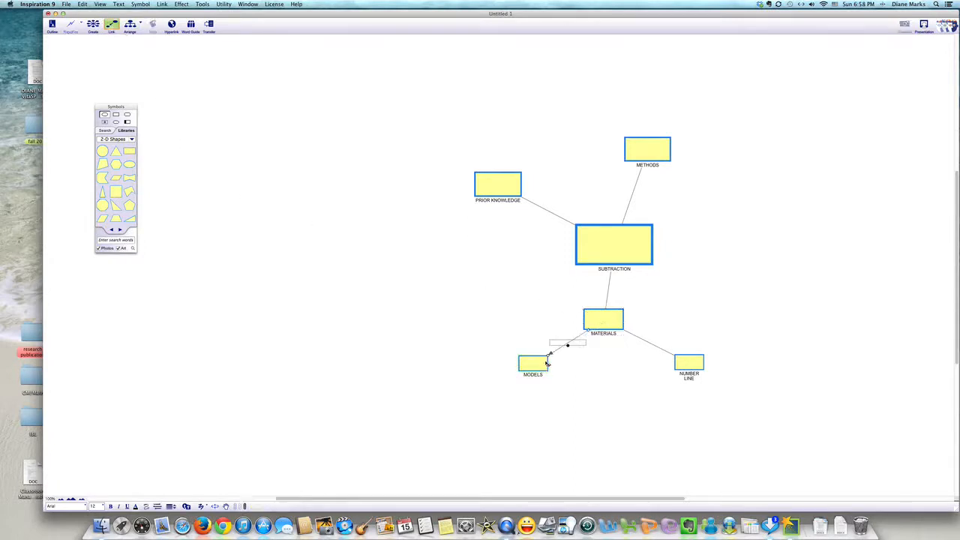
click(162, 4)
mouse_move(218, 13)
click(249, 16)
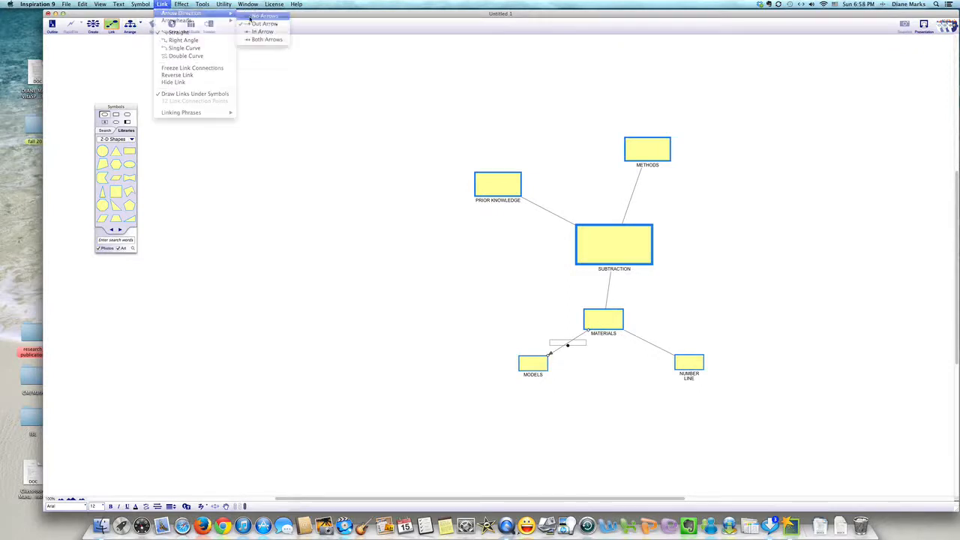
click(308, 321)
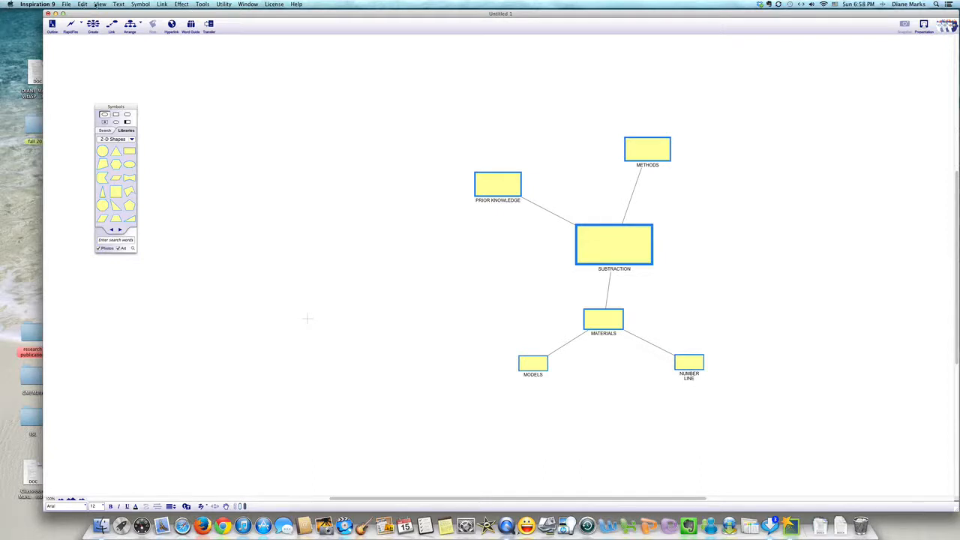
Step: Try to set the line thickness to 5x Thick with no link selected
click(119, 5)
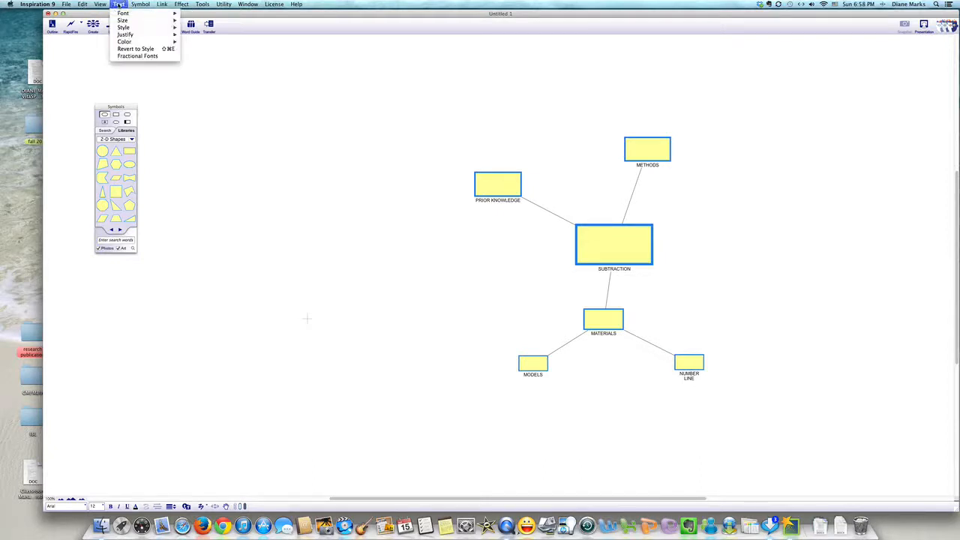
mouse_move(142, 6)
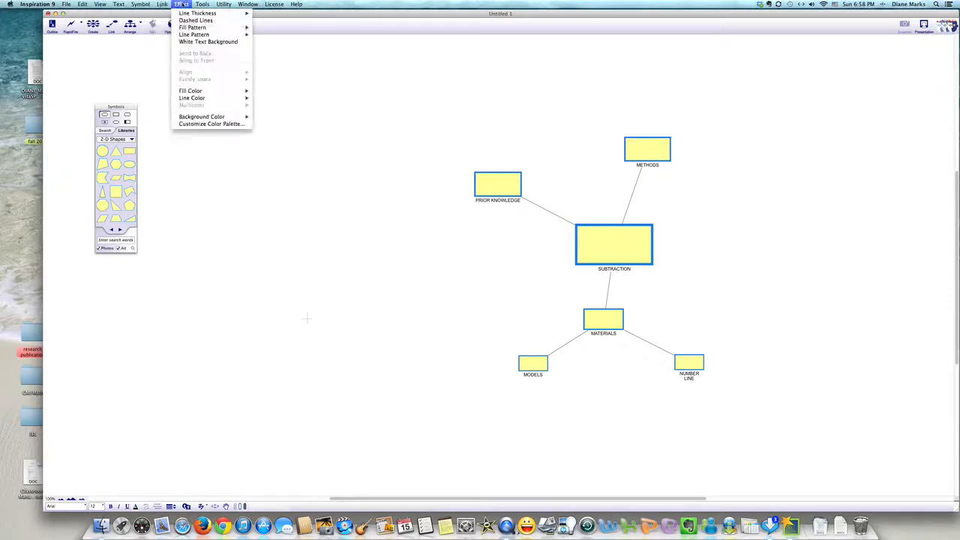
mouse_move(186, 36)
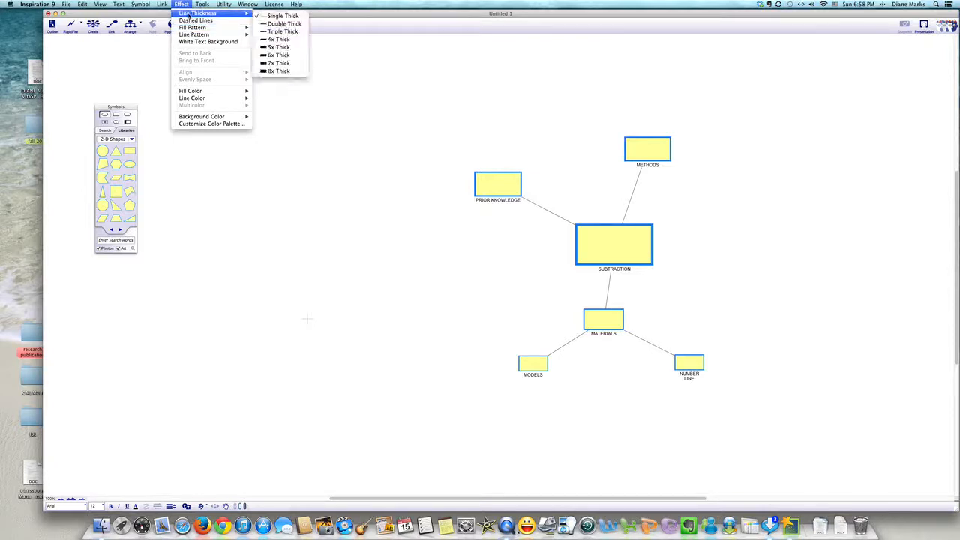
click(271, 48)
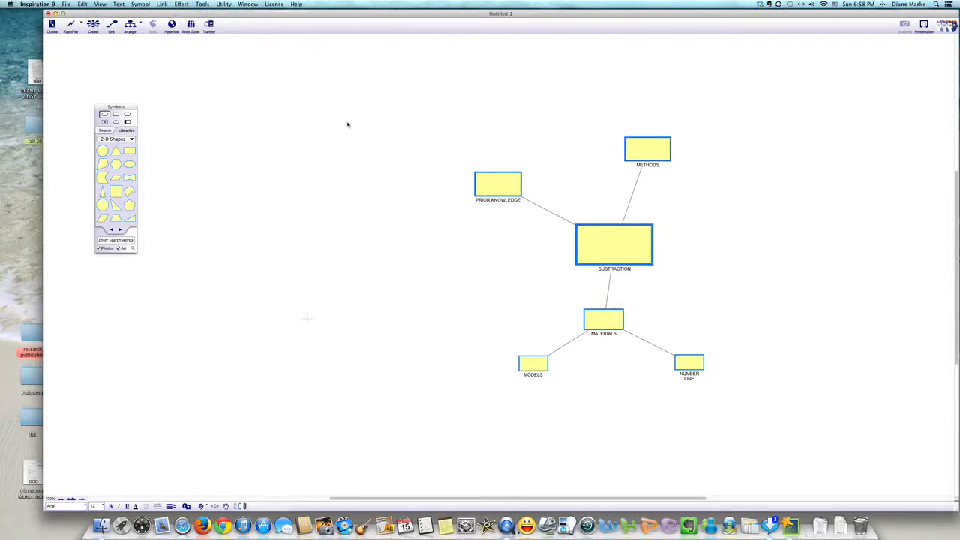
Step: Set the line thickness of the link between MATERIALS and MODELS to 5x Thick
click(577, 339)
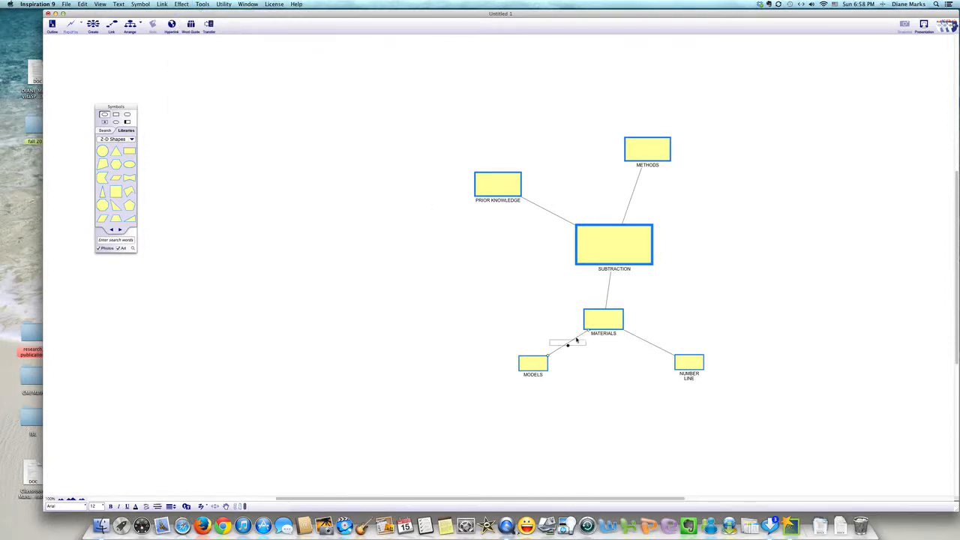
click(181, 4)
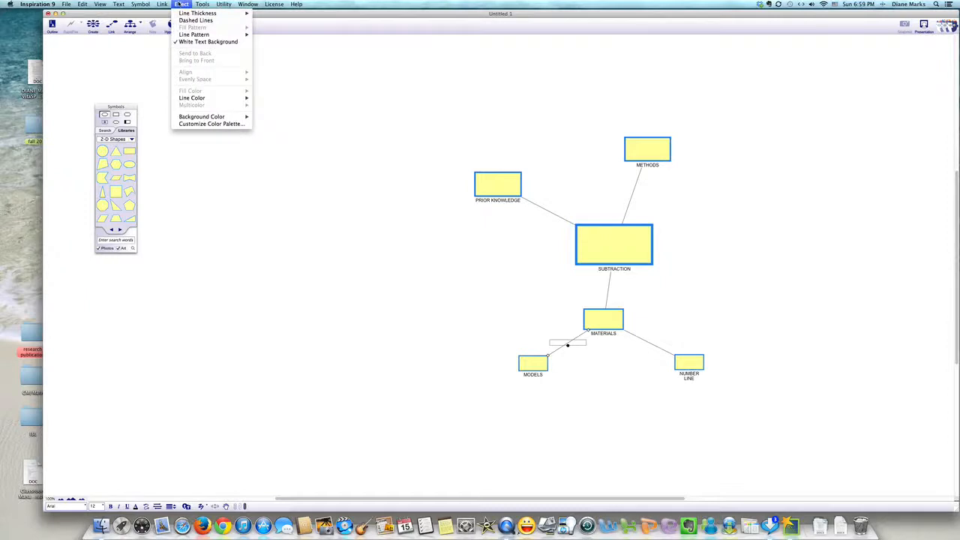
mouse_move(216, 15)
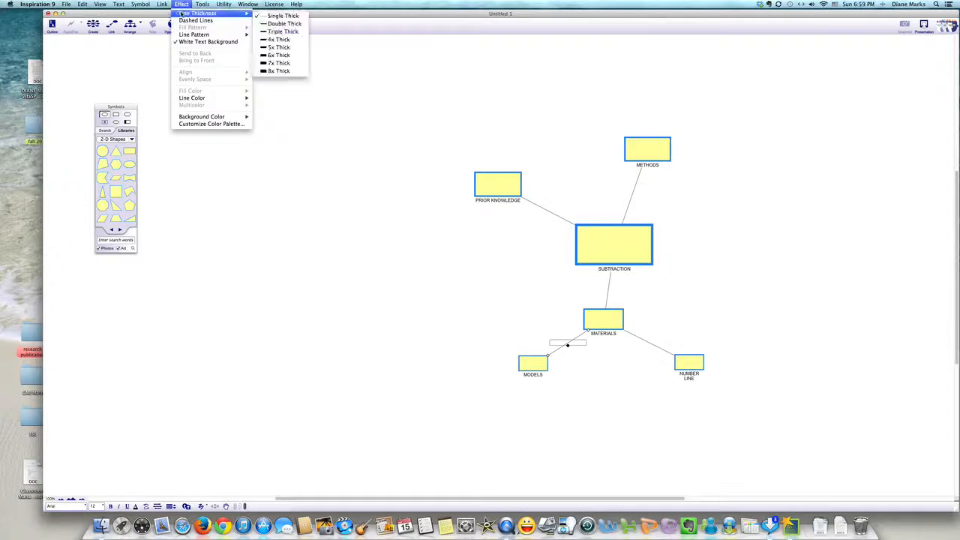
click(270, 48)
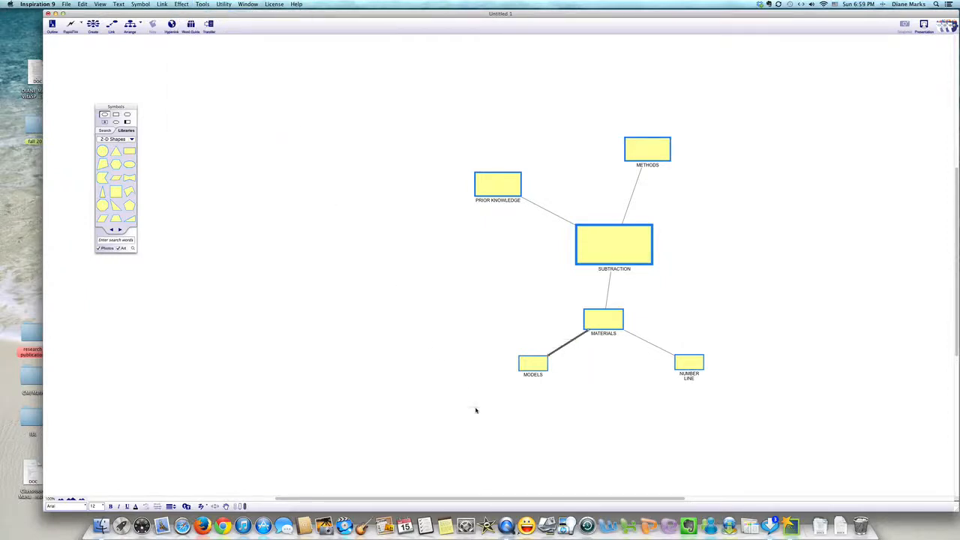